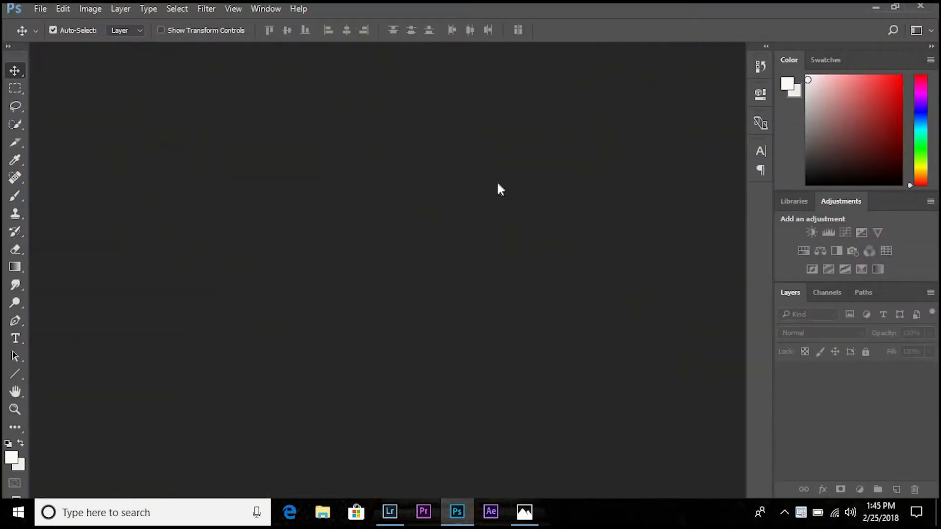
# - Create a new 500 by 500 pixel document named Watermark with transparent background contents
pyautogui.click(43, 10)
pyautogui.click(53, 23)
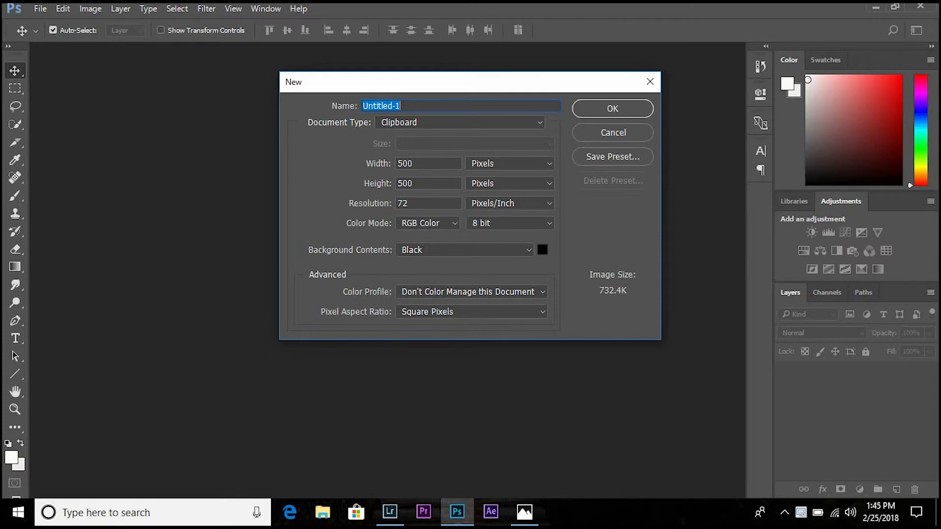
pyautogui.write('Watermark')
pyautogui.doubleClick(400, 164)
pyautogui.press('Tab')
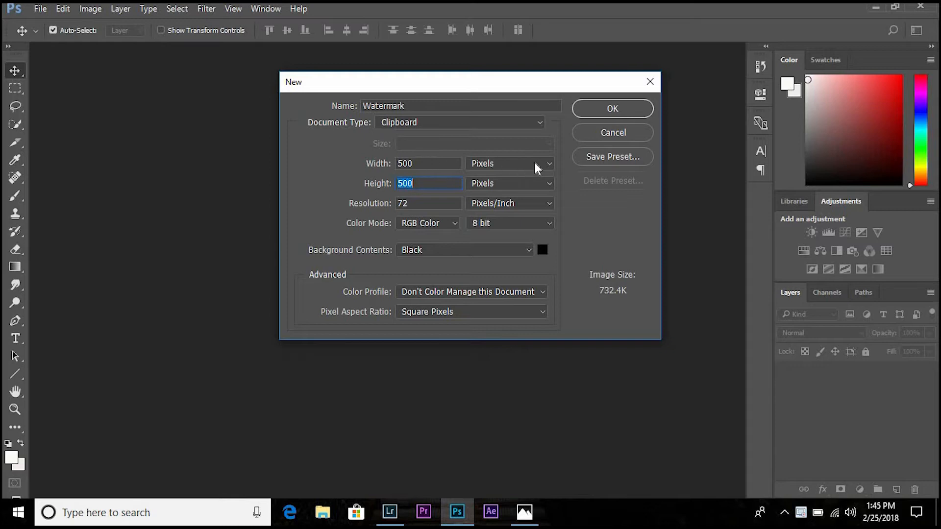
pyautogui.click(550, 165)
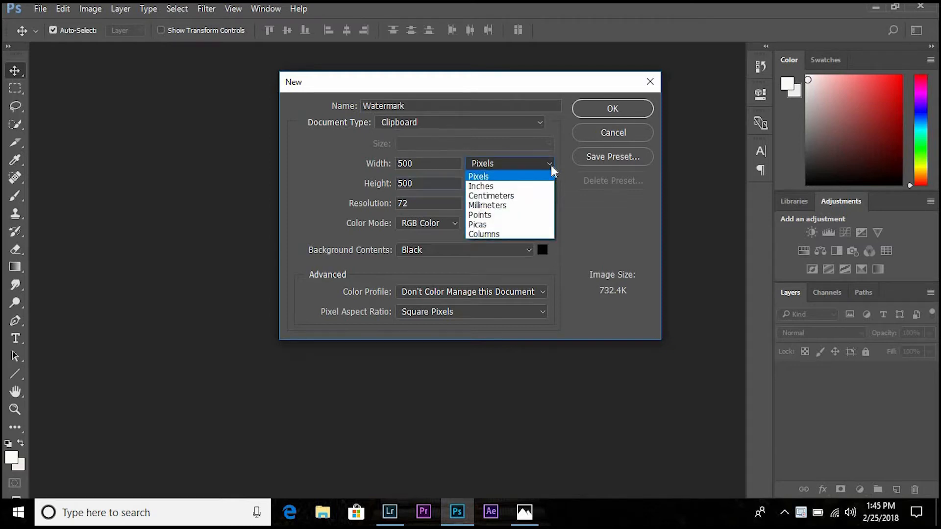
pyautogui.click(550, 176)
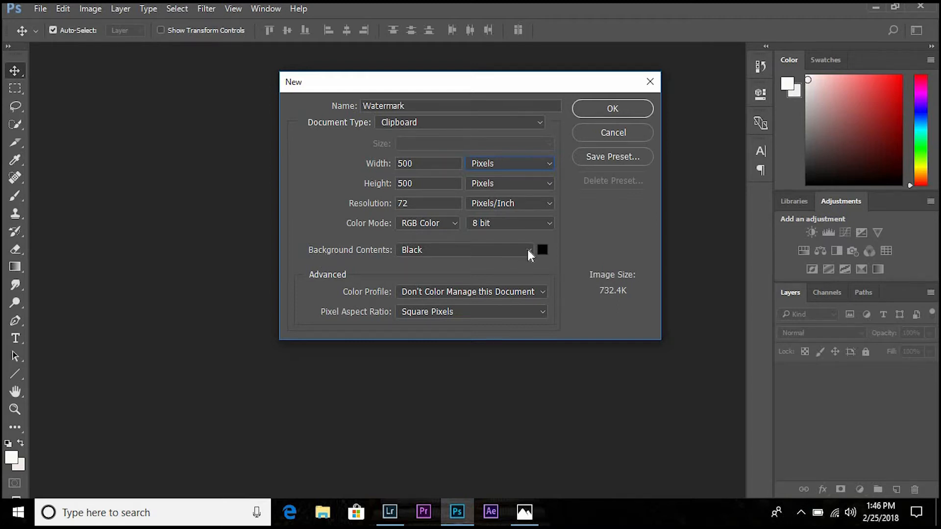
pyautogui.click(527, 250)
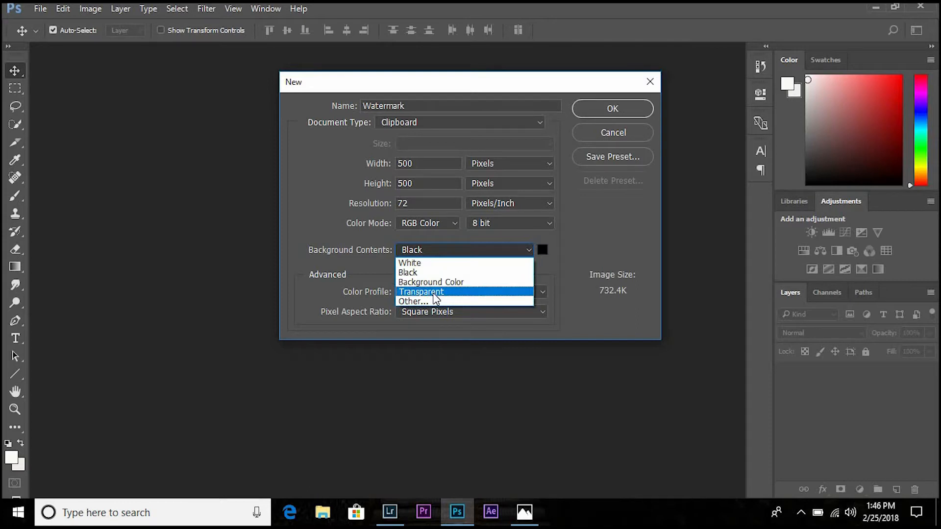
pyautogui.click(423, 293)
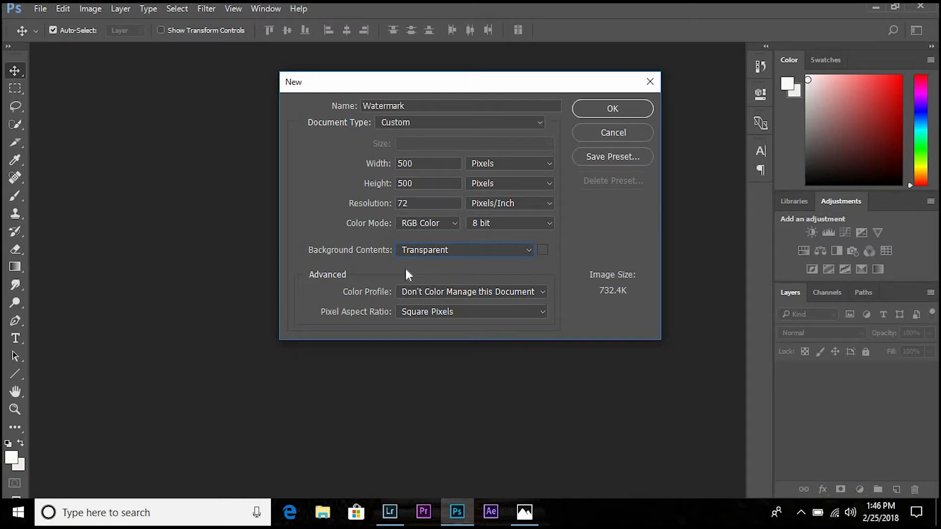
pyautogui.click(614, 110)
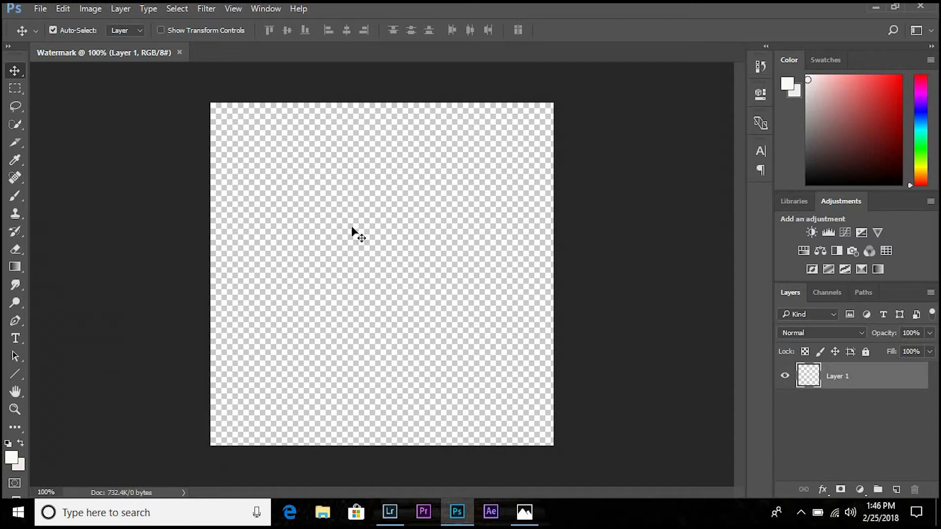
# - Create a second 500 by 500 pixel document named Black with black background contents
pyautogui.click(39, 9)
pyautogui.click(49, 23)
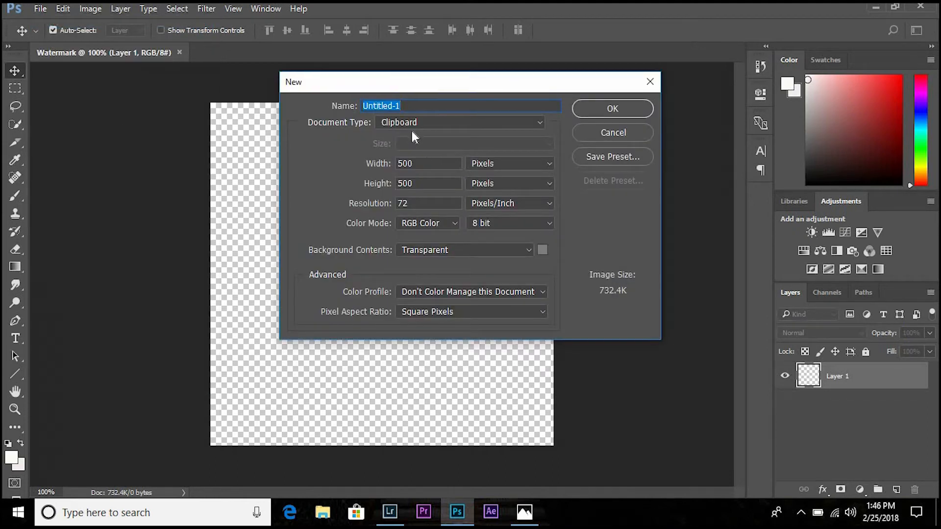
pyautogui.write('Black')
pyautogui.click(529, 251)
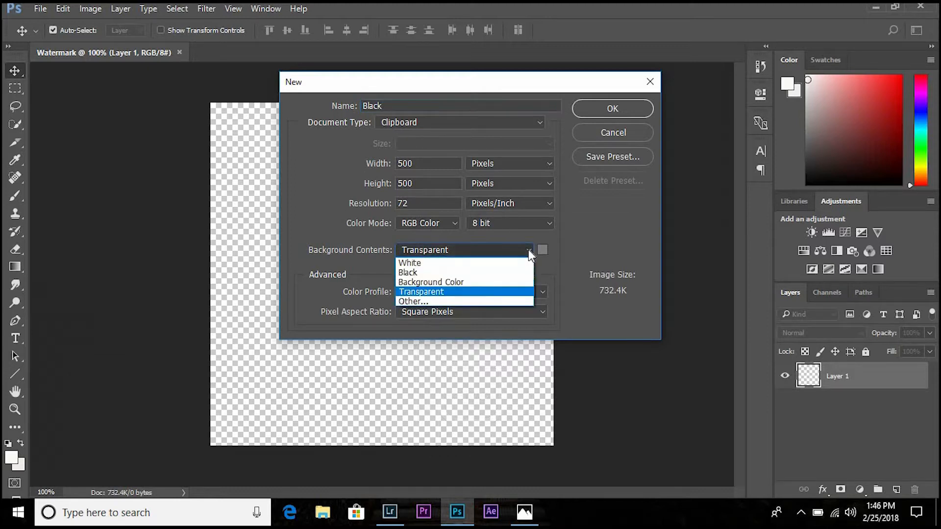
pyautogui.click(501, 275)
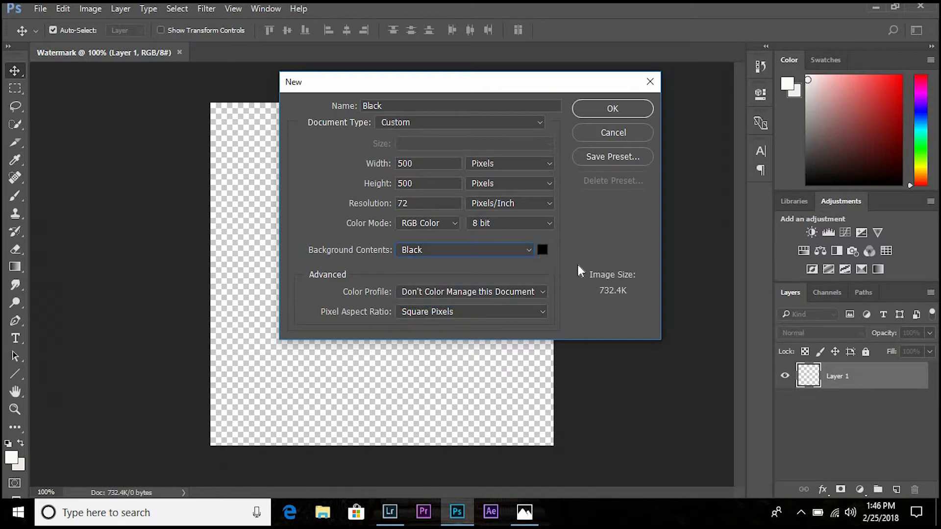
pyautogui.click(609, 110)
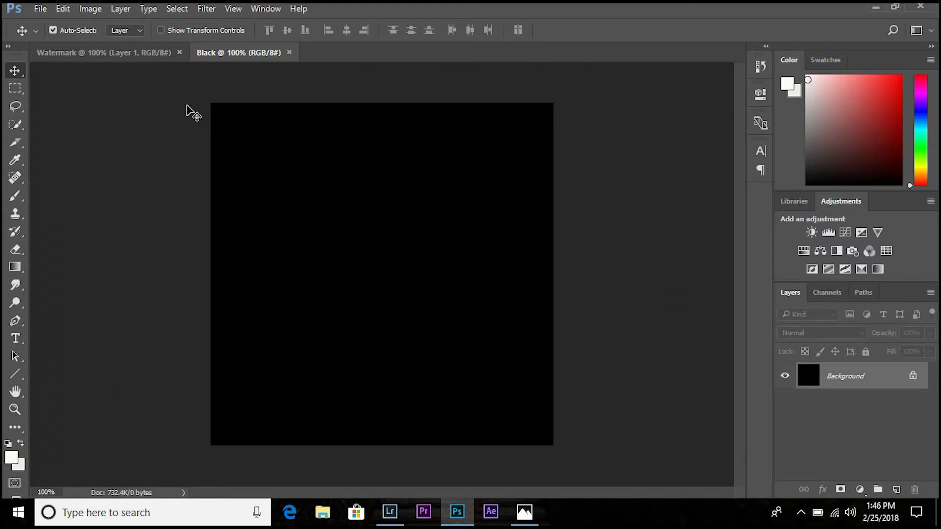
# - Duplicate Layer 1 in the Watermark document, keeping the suggested name and destination
pyautogui.click(16, 339)
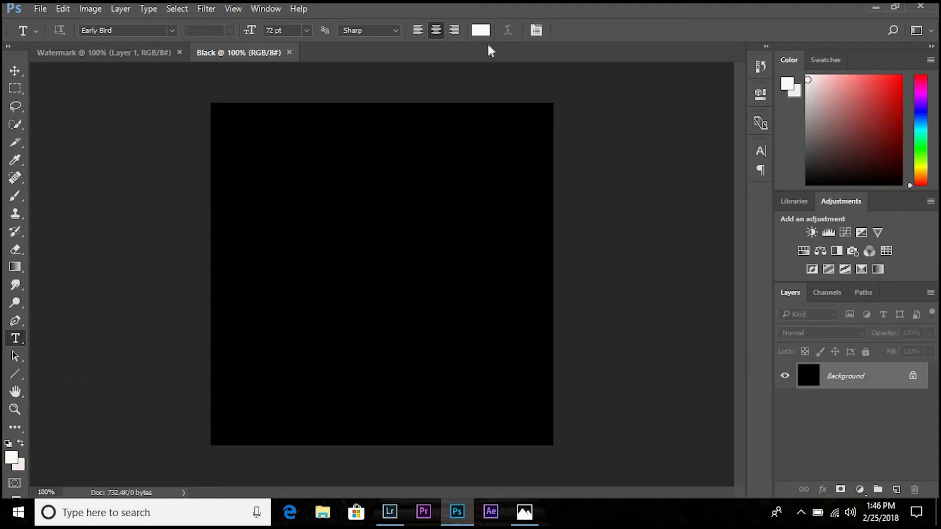
pyautogui.click(107, 54)
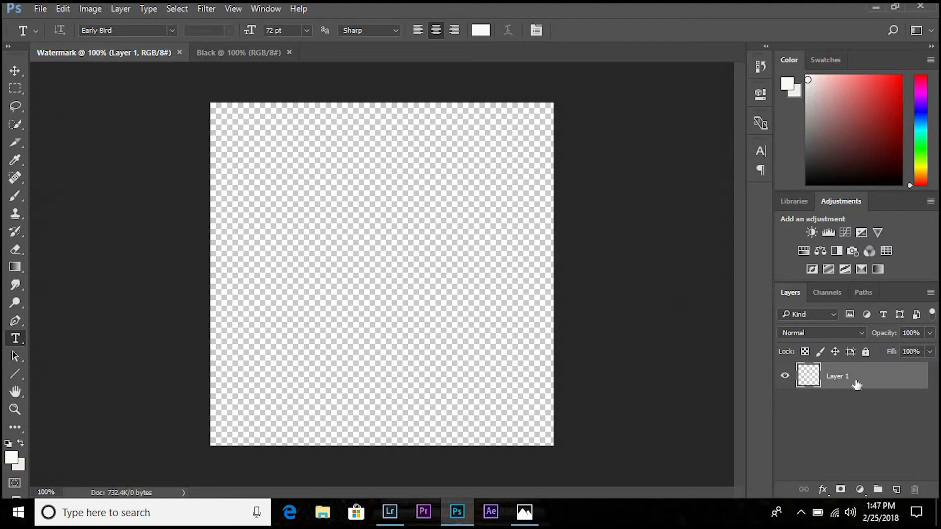
pyautogui.rightClick(840, 380)
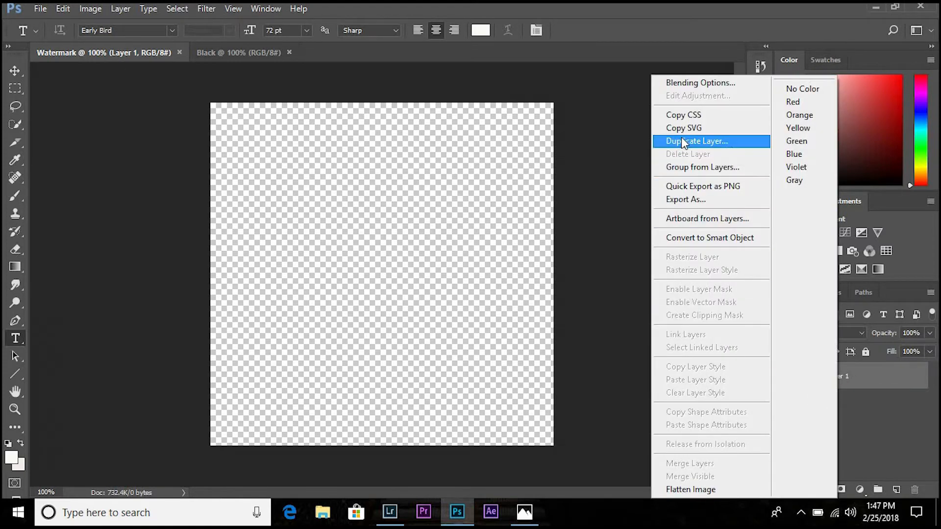
pyautogui.click(695, 142)
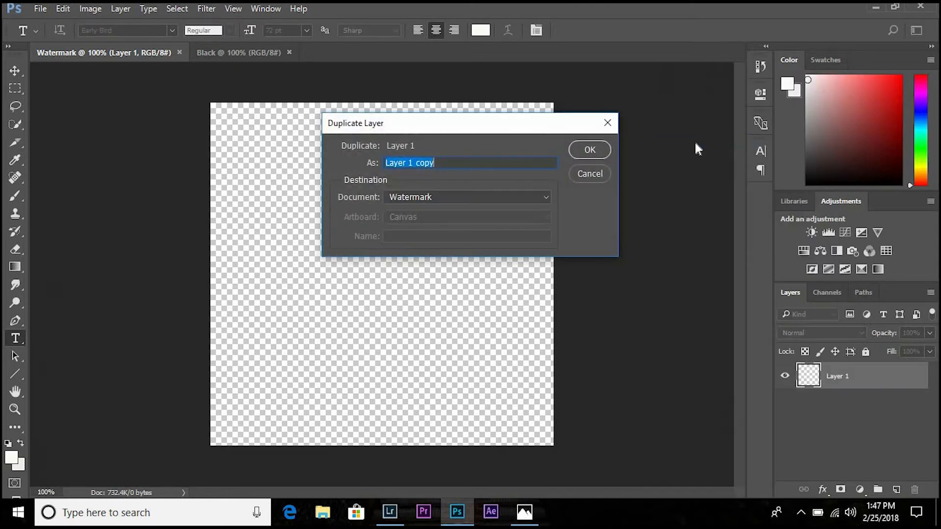
pyautogui.click(593, 154)
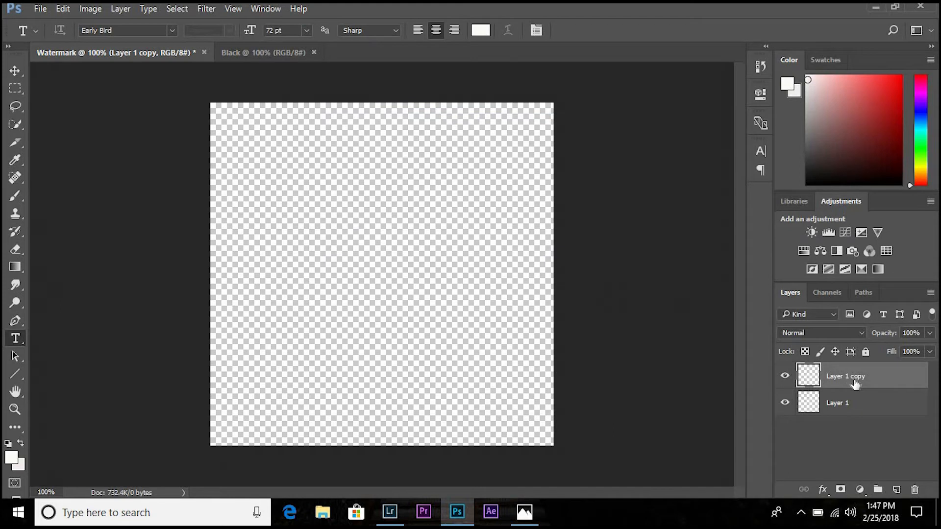
# - Copy the whole canvas of the Black document and paste it into Layer 1 copy of the Watermark document
pyautogui.click(261, 54)
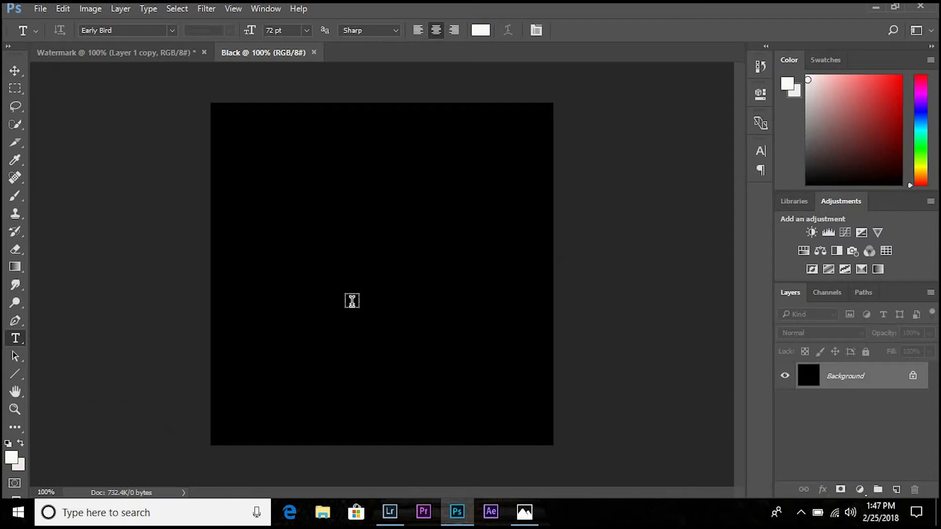
pyautogui.hotkey('ctrl', 'a')
pyautogui.click(152, 53)
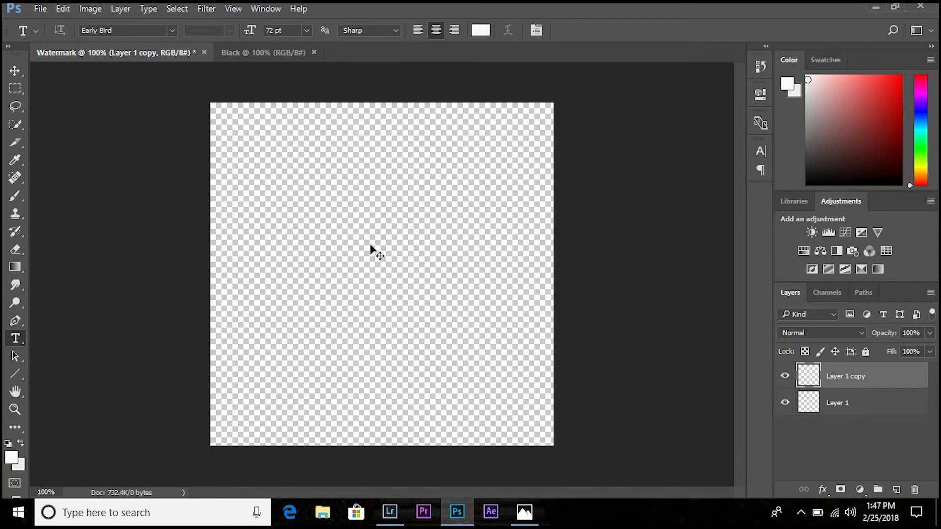
pyautogui.hotkey('ctrl', 'v')
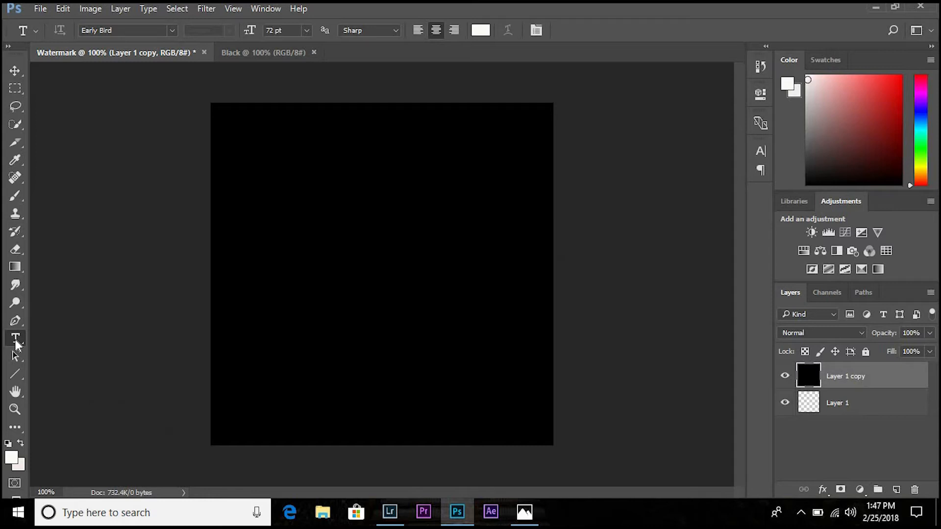
# - Start a 72 pt text layer on the black canvas and set its font to Vivaldi
pyautogui.click(284, 284)
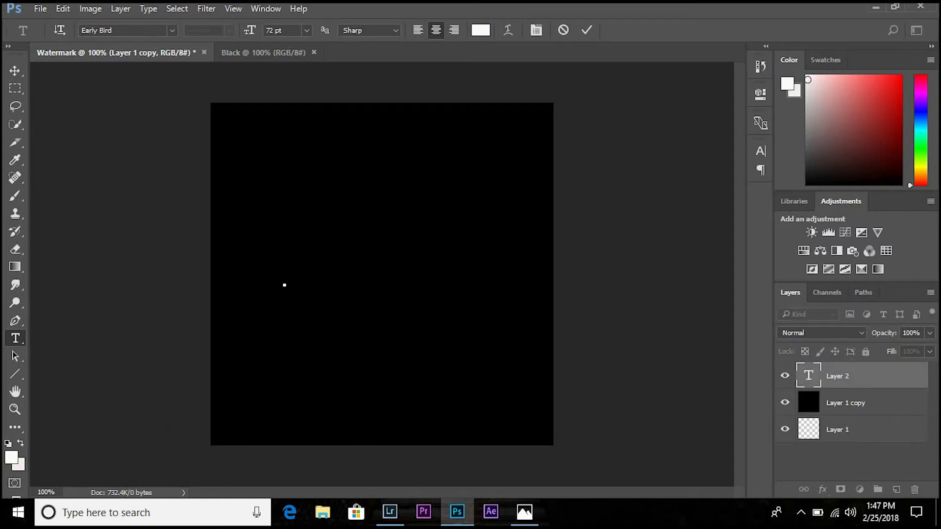
pyautogui.click(306, 29)
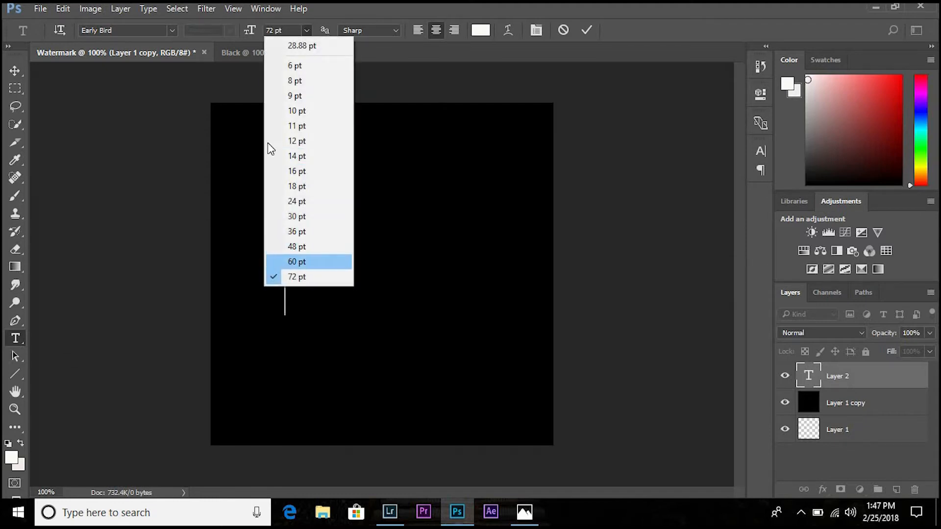
pyautogui.click(307, 30)
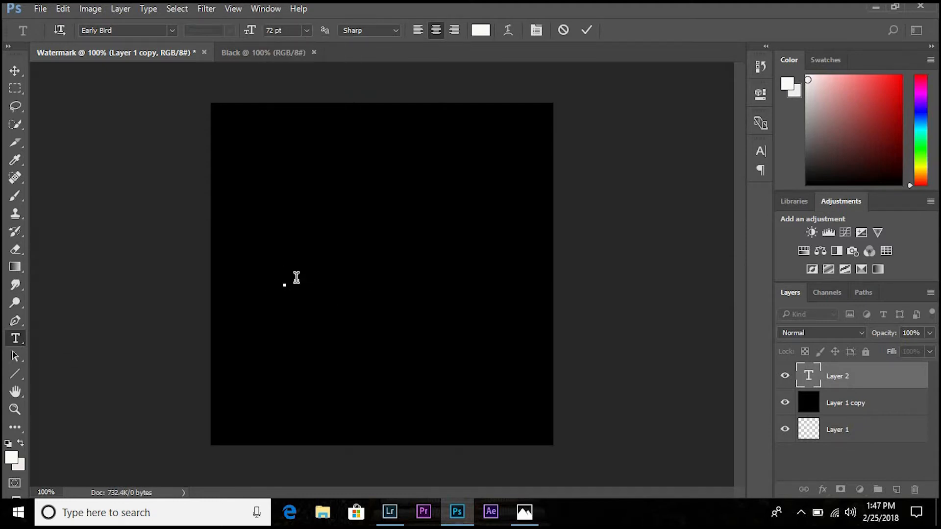
pyautogui.click(171, 31)
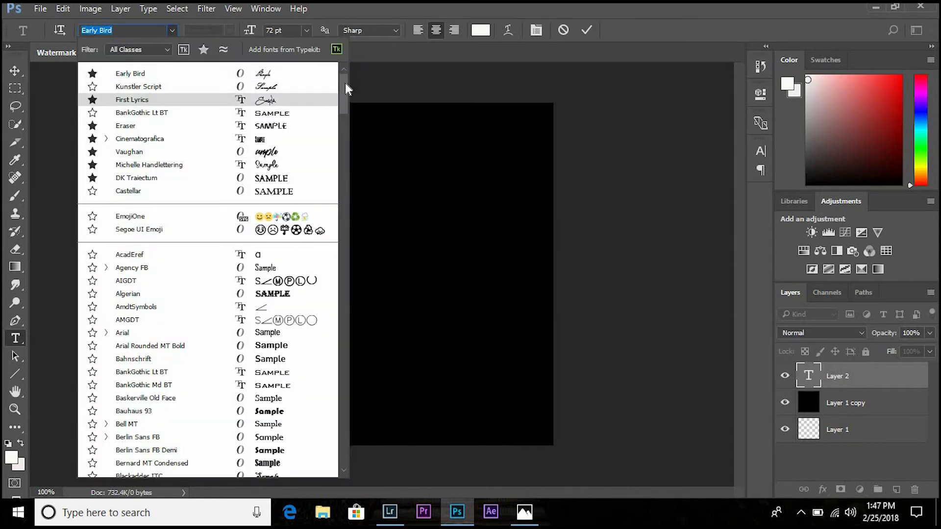
pyautogui.moveTo(341, 93); pyautogui.dragTo(357, 389)
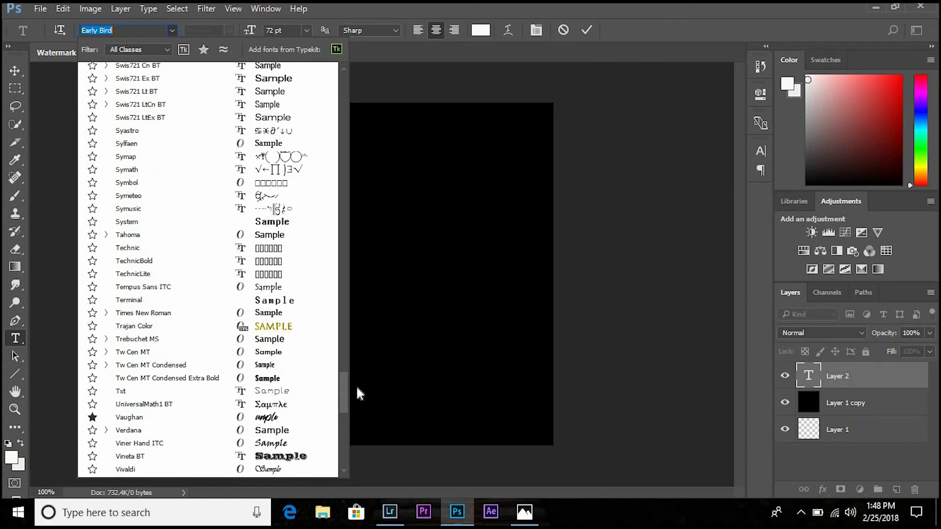
pyautogui.moveTo(357, 389); pyautogui.dragTo(357, 390)
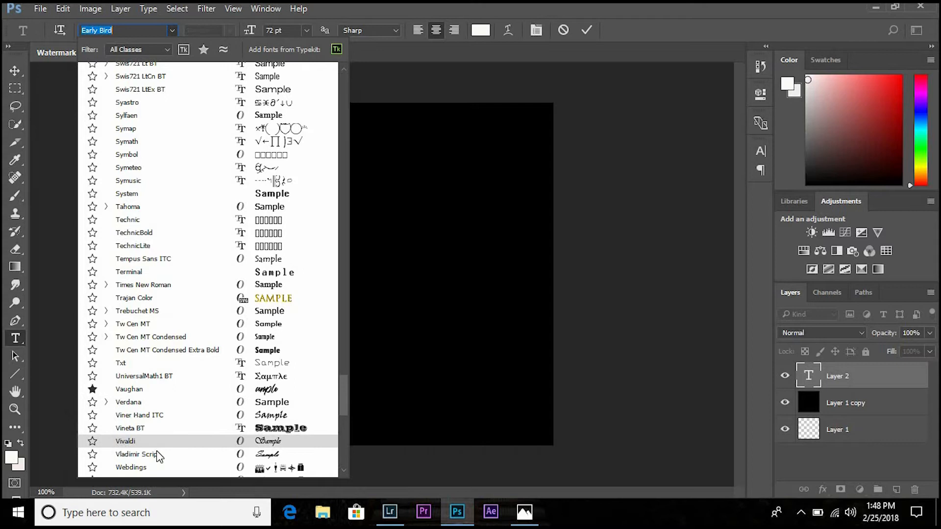
pyautogui.click(216, 447)
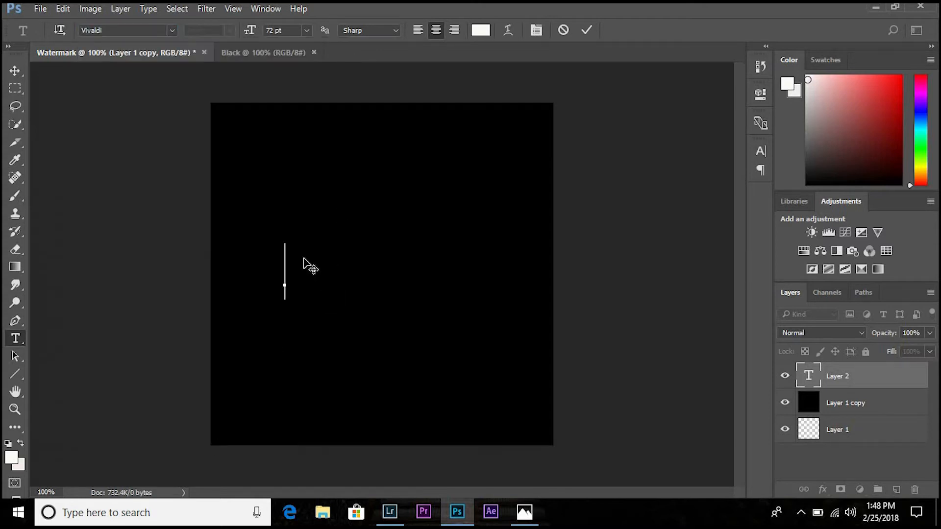
# - Enter the signature name as initial and surname, and move the text near the middle of the canvas
pyautogui.press('capslock')
pyautogui.write('Z')
pyautogui.press('capslock')
pyautogui.press('capslock')
pyautogui.write('. H')
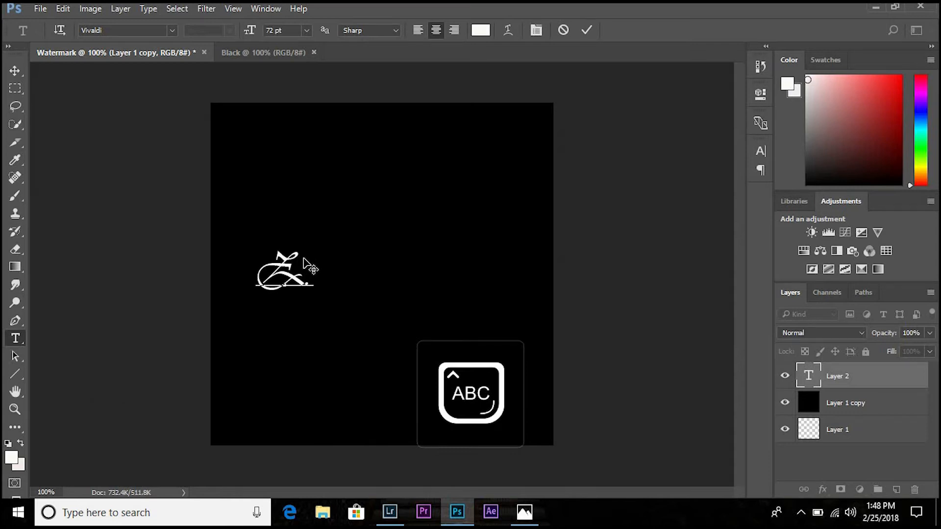
pyautogui.press('capslock')
pyautogui.write('osein')
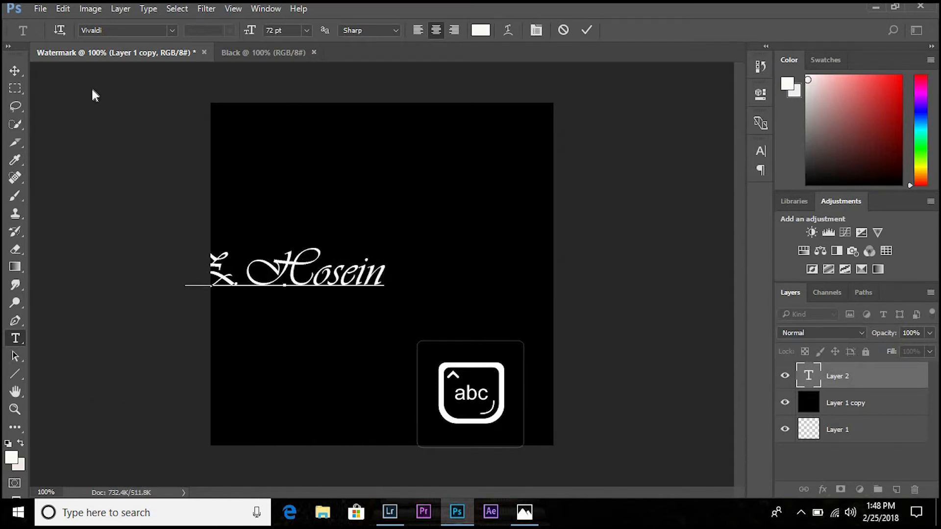
pyautogui.click(15, 71)
pyautogui.moveTo(314, 271); pyautogui.dragTo(390, 279)
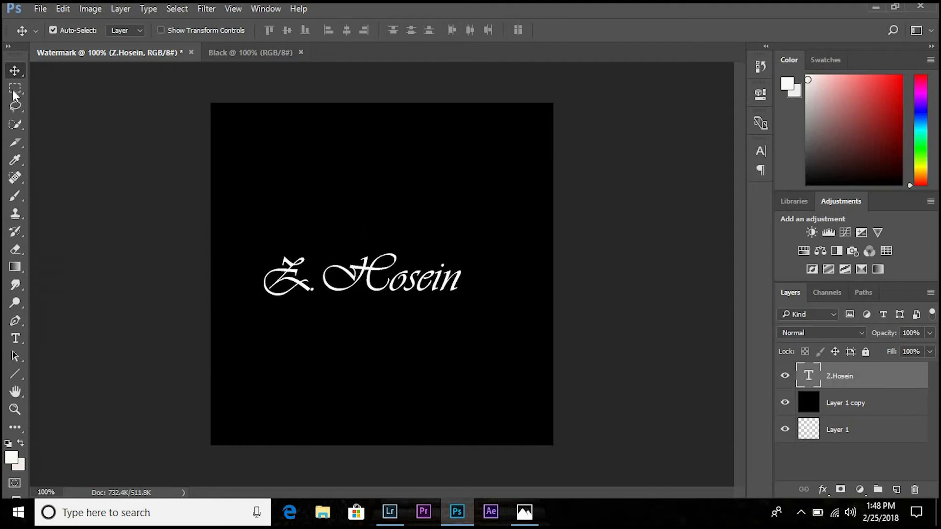
# - Clear the signature text on its layer and set the font to Early Bird
pyautogui.click(15, 338)
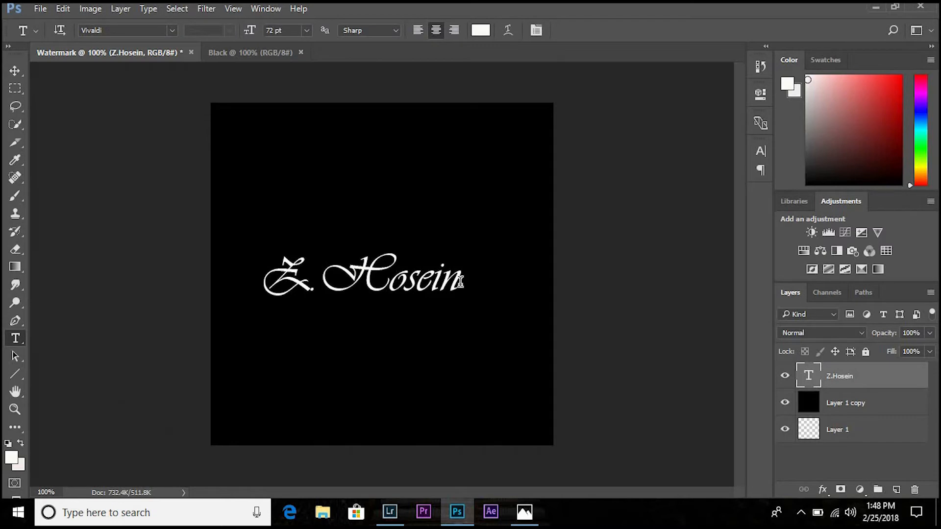
pyautogui.moveTo(461, 282); pyautogui.dragTo(227, 286)
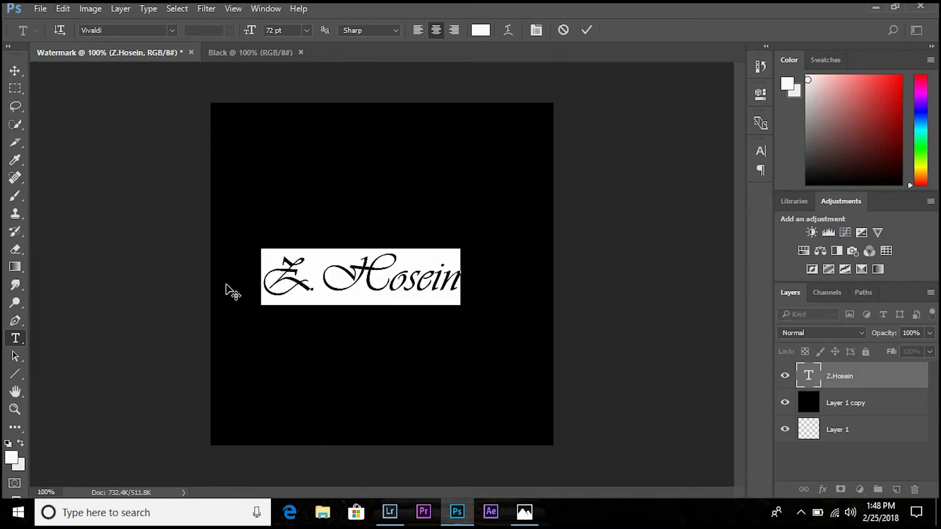
pyautogui.press('BackSpace')
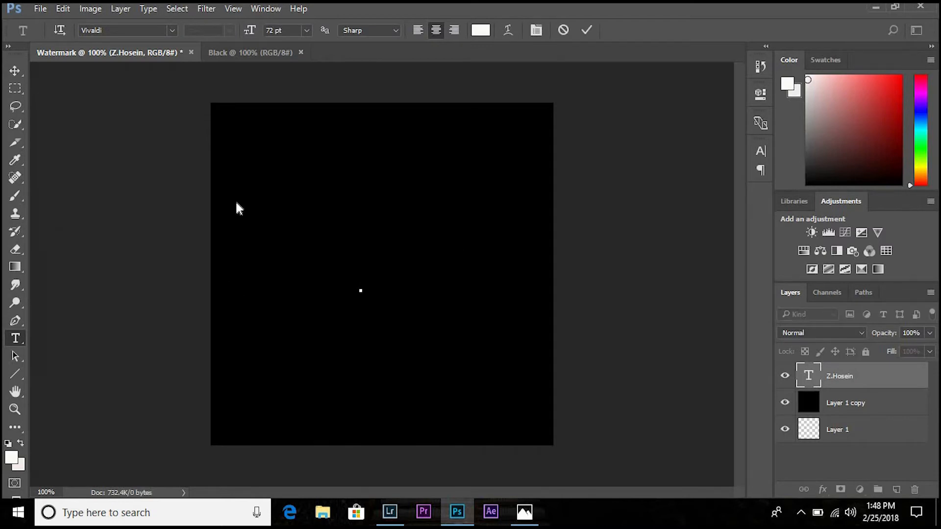
pyautogui.click(172, 30)
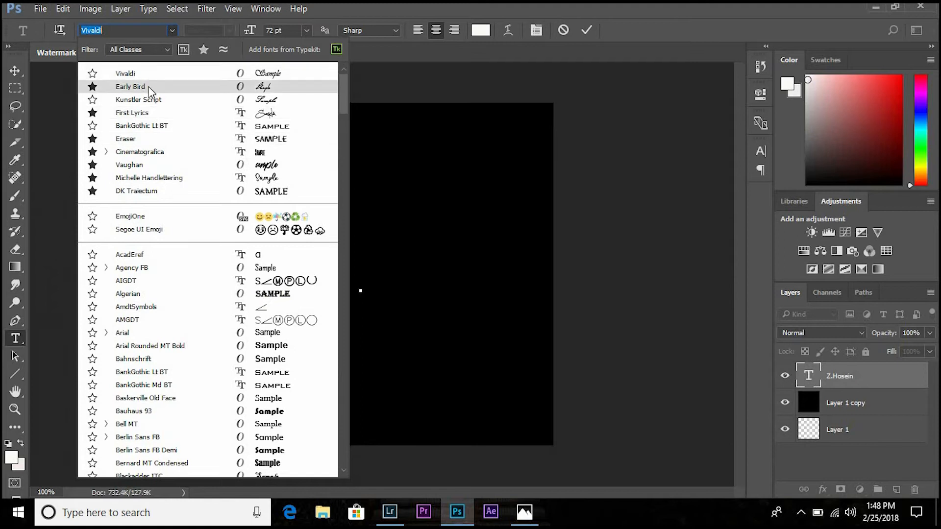
pyautogui.click(205, 86)
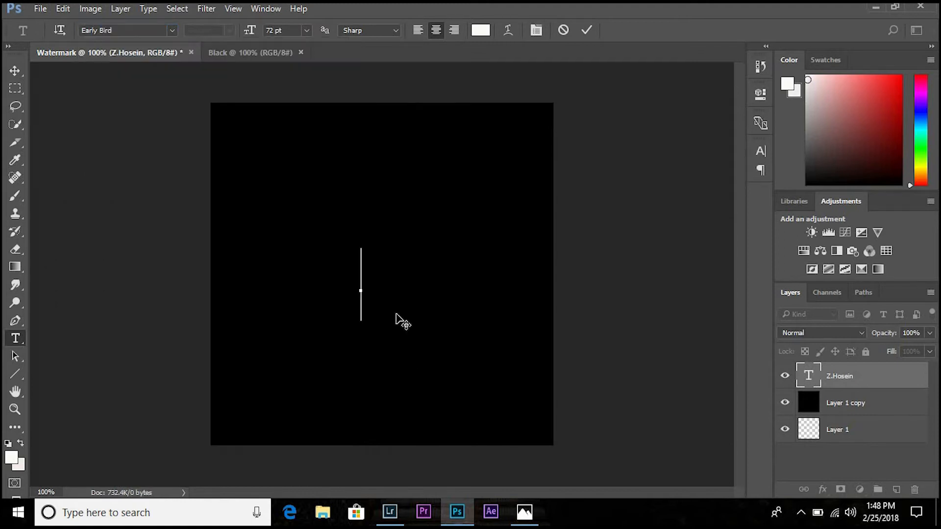
# - Enter the signature name again in Early Bird, as initial, period and surname without a space
pyautogui.press('capslock')
pyautogui.write('Z')
pyautogui.press('capslock')
pyautogui.write('.')
pyautogui.press('capslock')
pyautogui.write('H')
pyautogui.press('capslock')
pyautogui.write('osein')
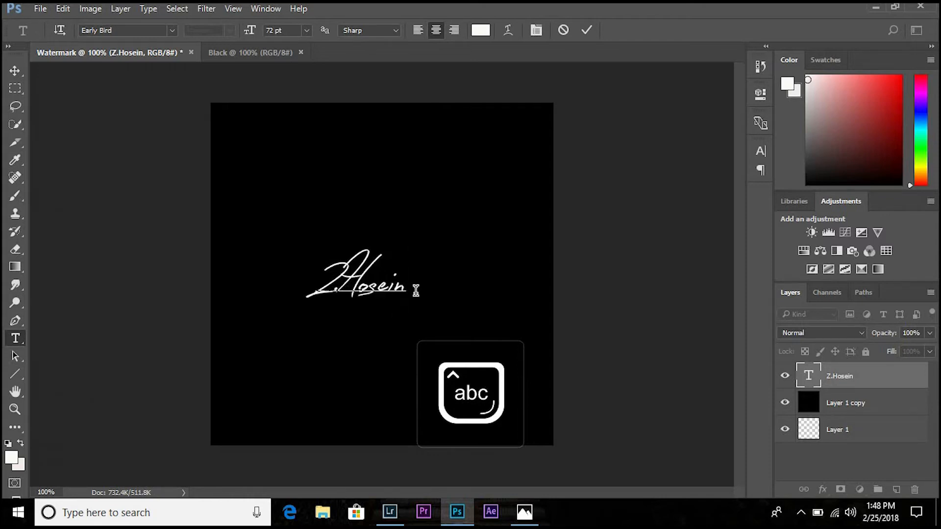
# - Move the signature text to the centre of the black canvas, aligned to the vertical and horizontal centre guides
pyautogui.click(16, 72)
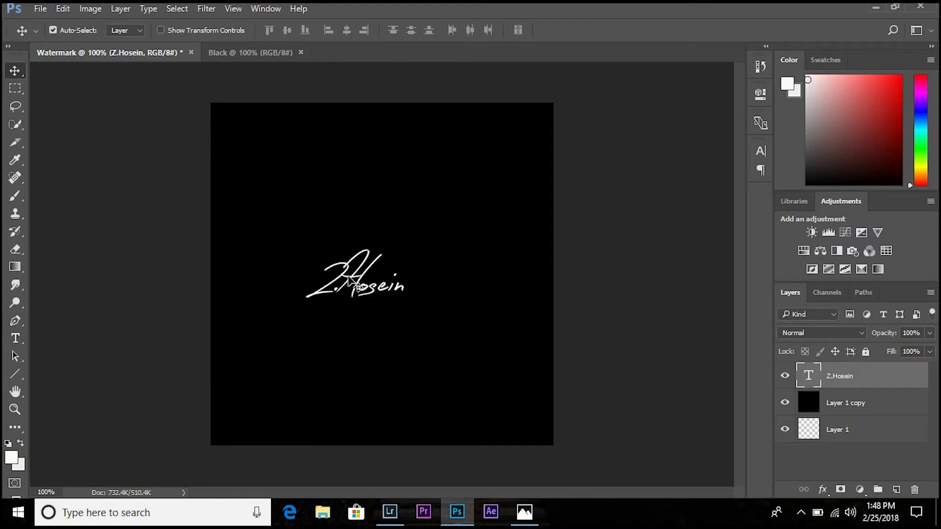
pyautogui.moveTo(359, 284); pyautogui.dragTo(383, 272)
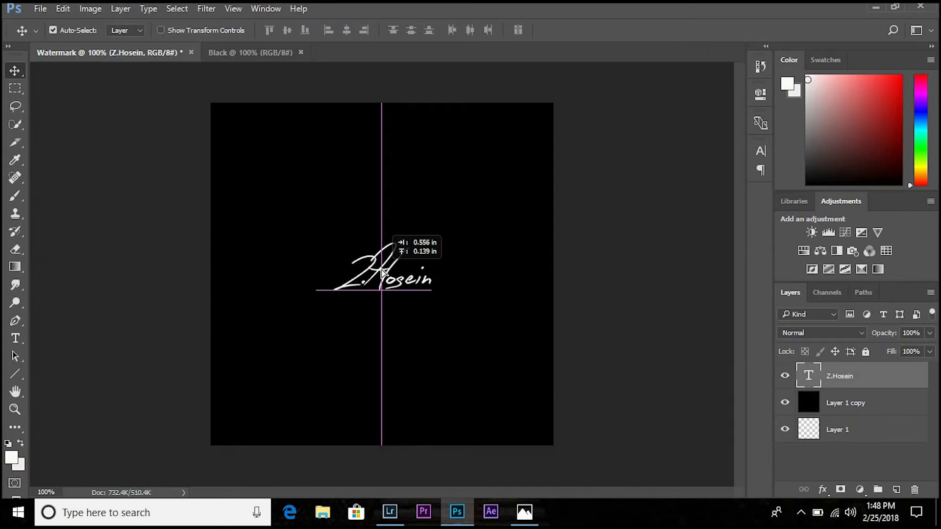
pyautogui.moveTo(382, 269); pyautogui.dragTo(382, 266)
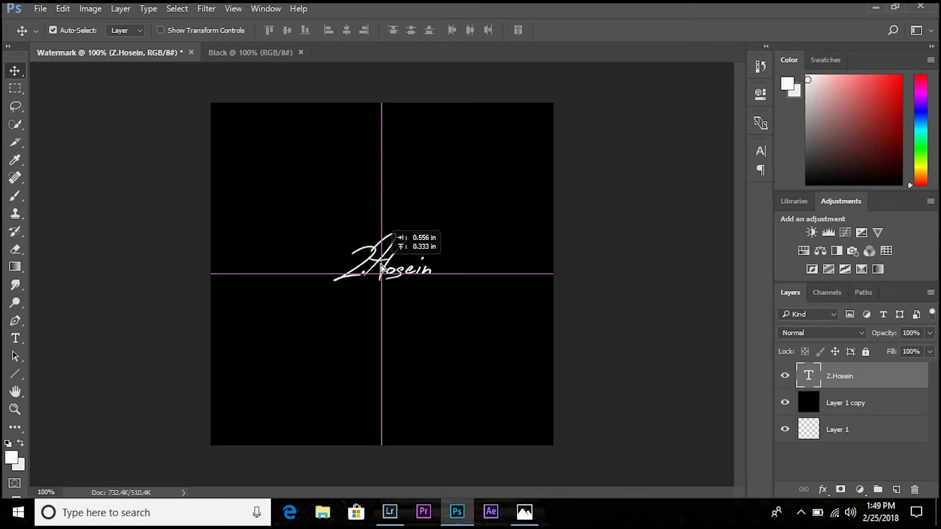
pyautogui.moveTo(381, 267); pyautogui.dragTo(382, 268)
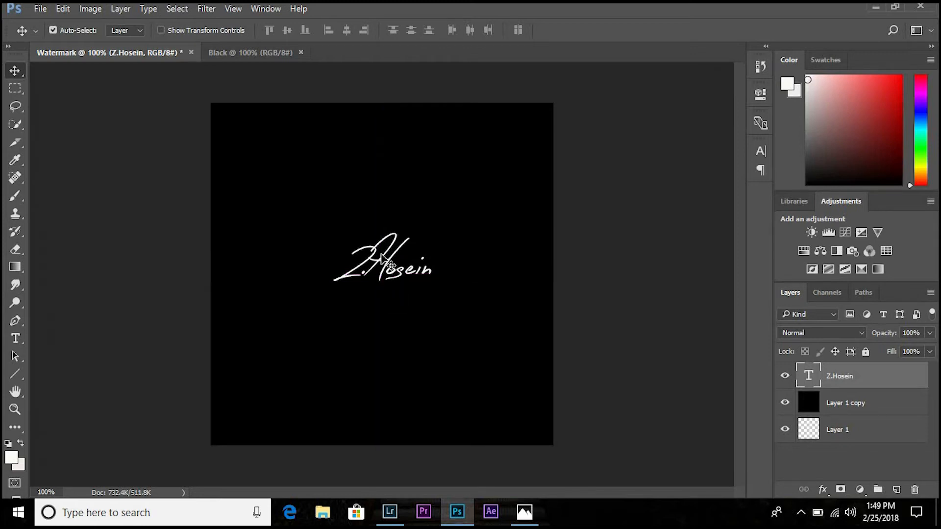
# - Scale the signature text to about 269% width and 267% height, apply the transformation, and reposition it slightly lower on the canvas
pyautogui.press('ctrl')
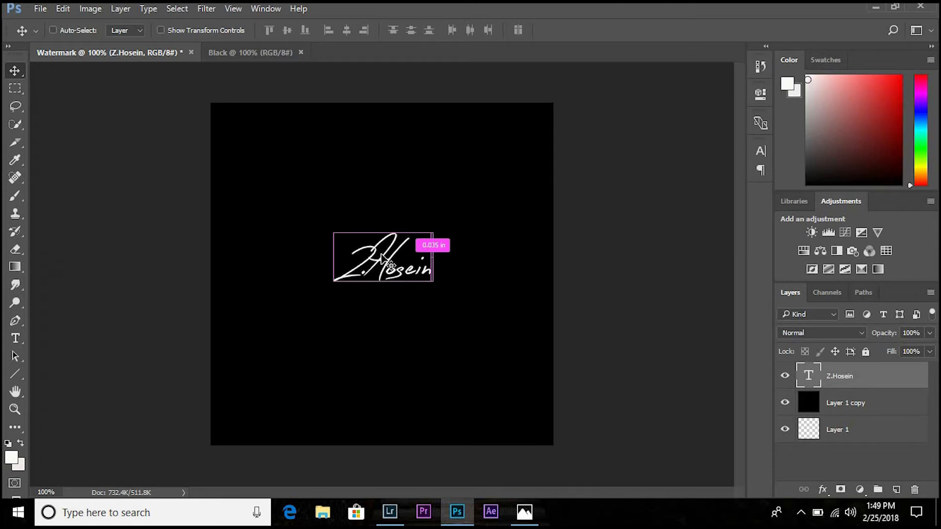
pyautogui.hotkey('ctrl', 't')
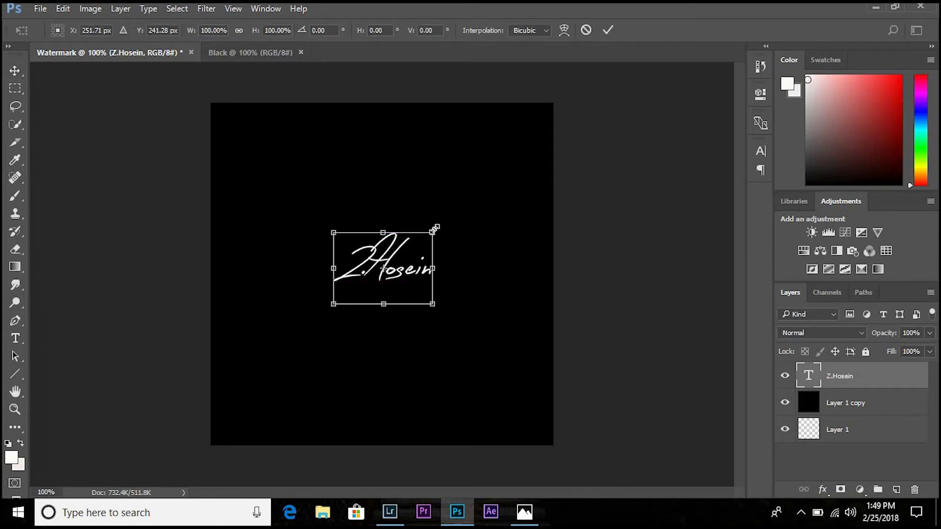
pyautogui.moveTo(436, 229); pyautogui.dragTo(531, 190)
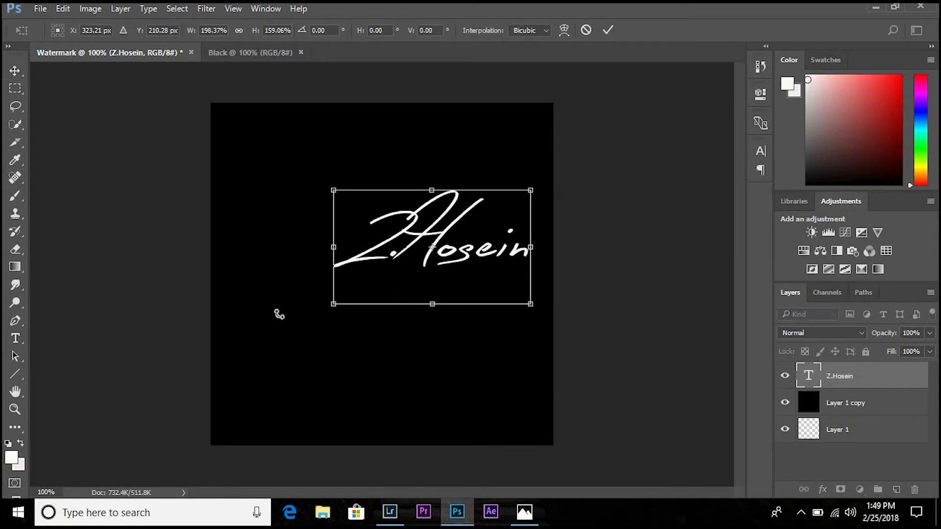
pyautogui.moveTo(331, 305)
pyautogui.mouseDown()
pyautogui.moveTo(252, 325)
pyautogui.moveTo(248, 380)
pyautogui.moveTo(255, 377)
pyautogui.mouseUp()
pyautogui.moveTo(530, 190); pyautogui.dragTo(525, 184)
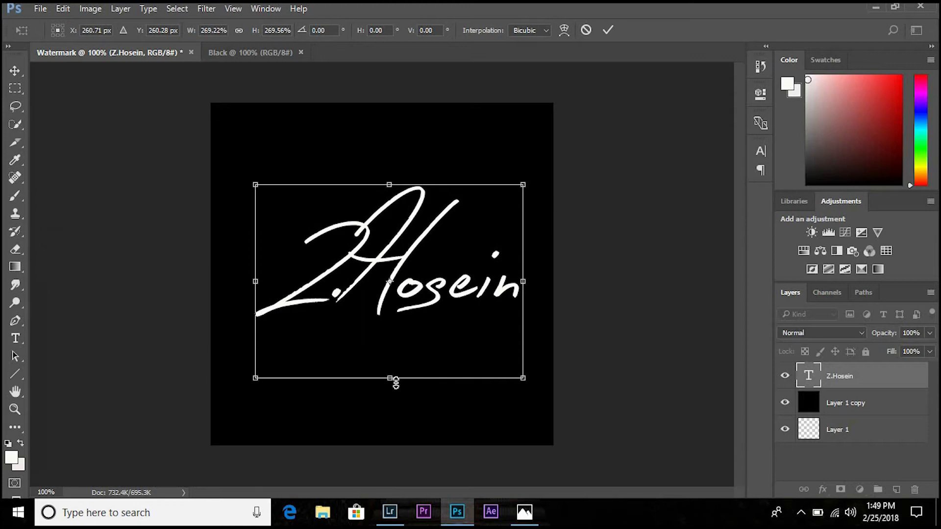
pyautogui.moveTo(391, 381); pyautogui.dragTo(393, 376)
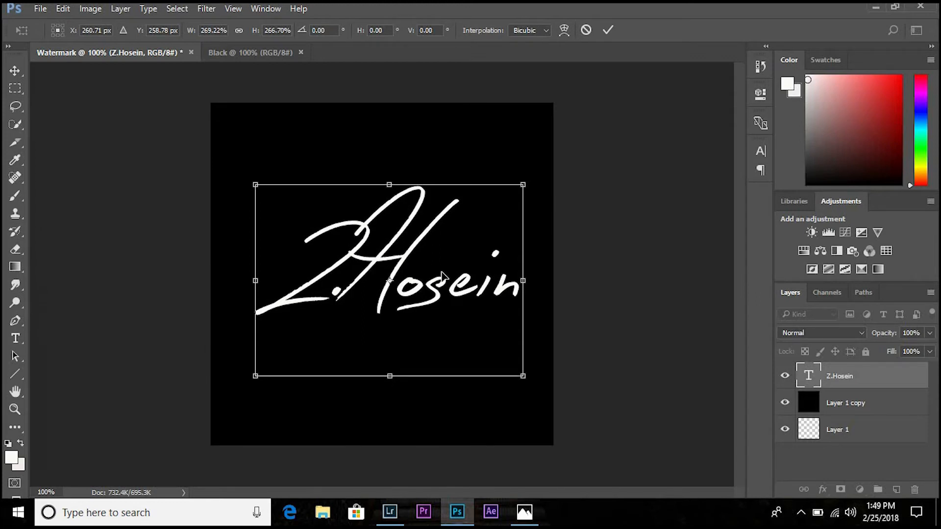
pyautogui.click(14, 71)
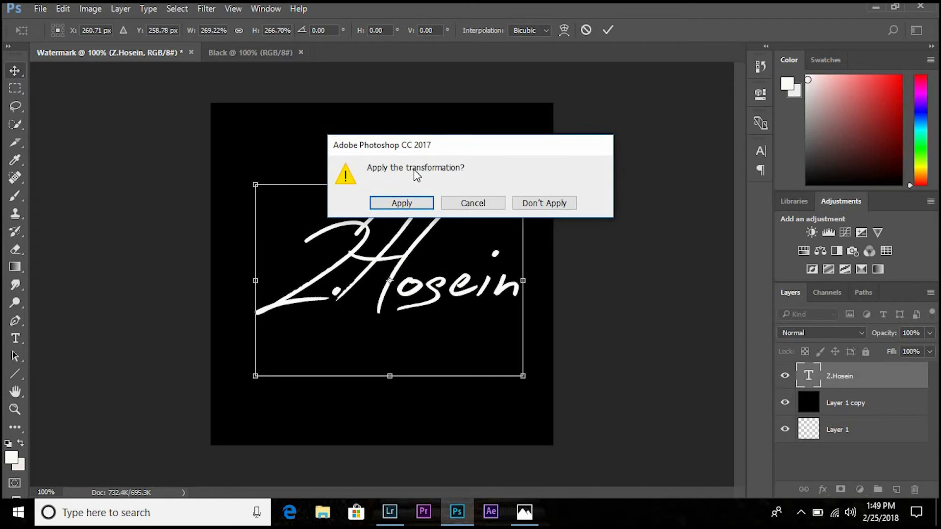
pyautogui.click(399, 202)
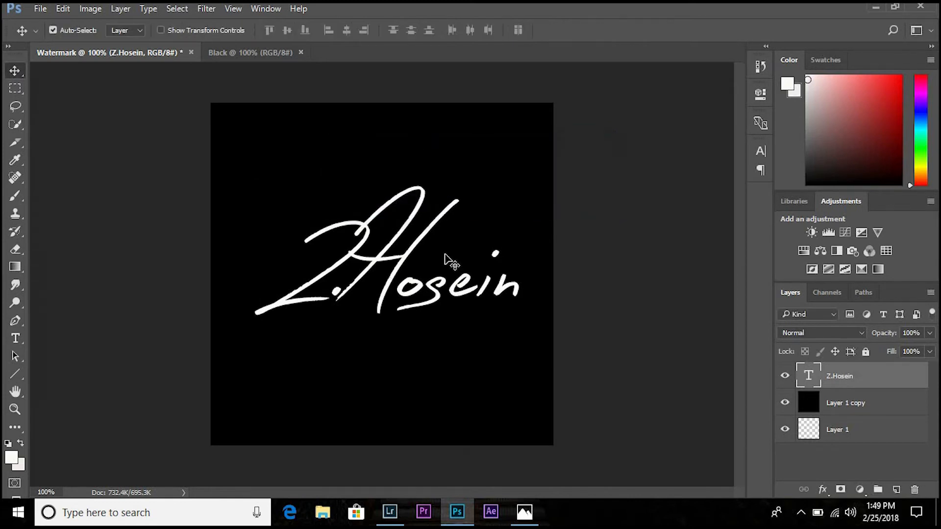
pyautogui.moveTo(410, 273); pyautogui.dragTo(406, 304)
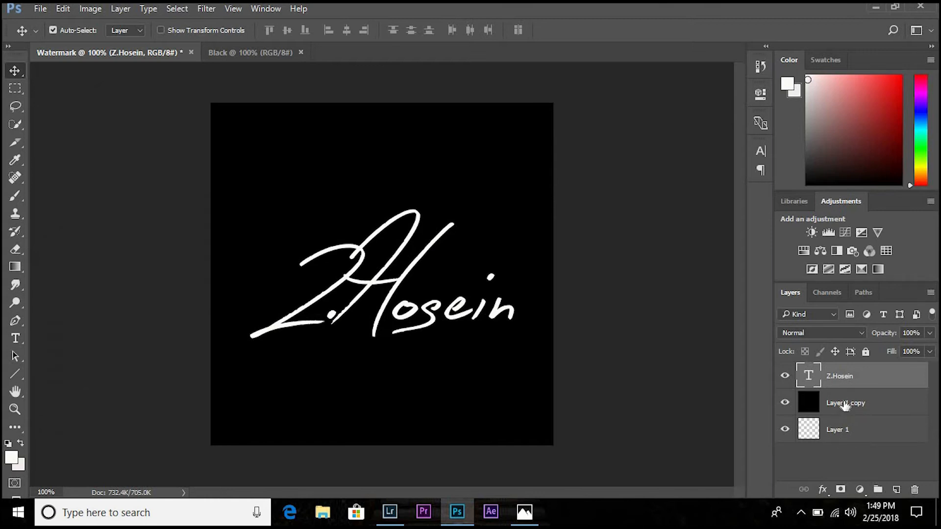
# - Delete the black backdrop layer, Layer 1 copy, from the watermark document
pyautogui.click(845, 407)
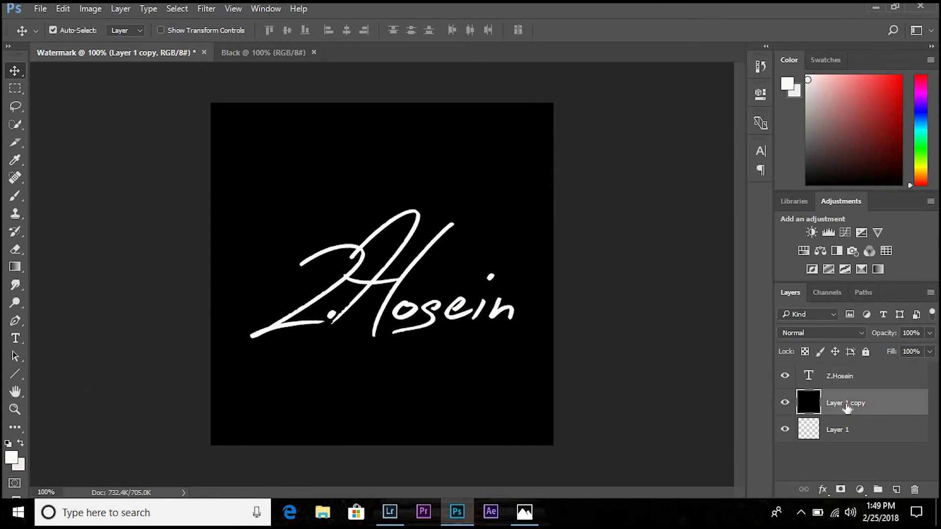
pyautogui.rightClick(845, 407)
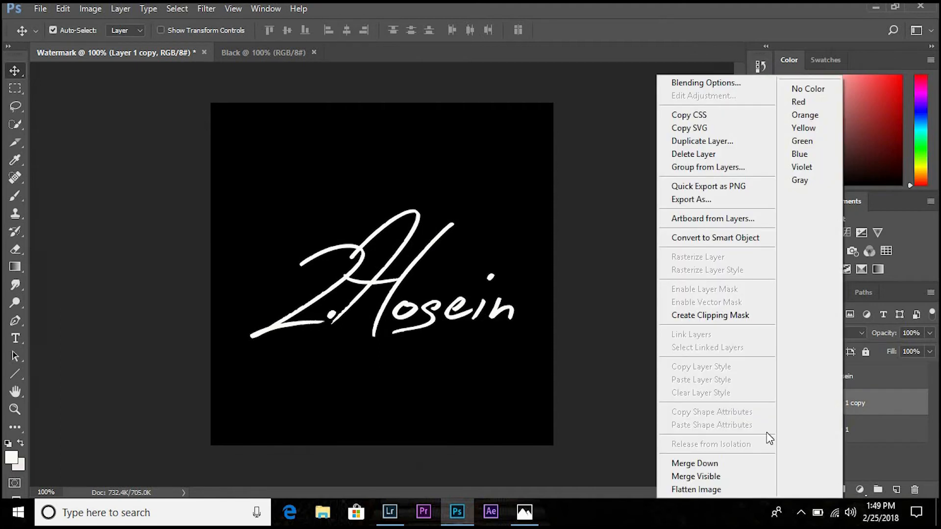
pyautogui.click(703, 155)
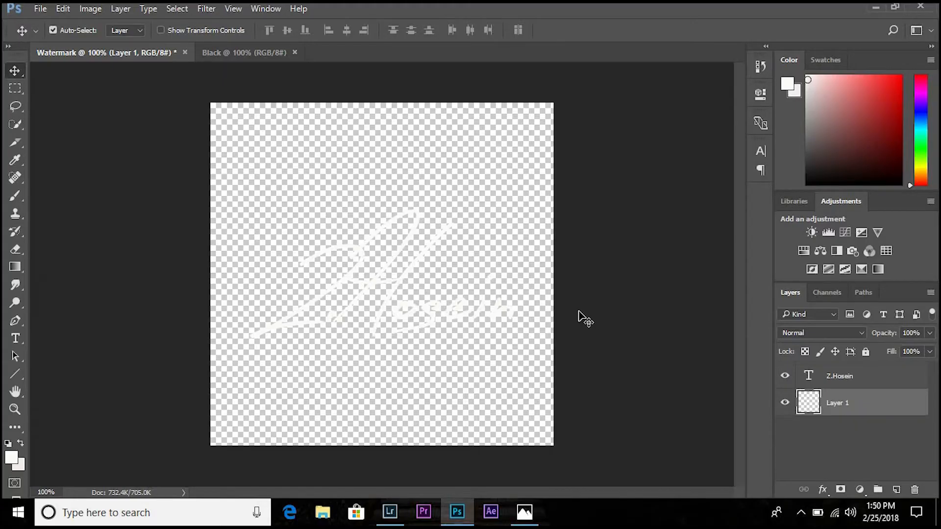
# - Export the document as a transparent 500 by 500 px PNG to the Desktop, named My Watermark
pyautogui.click(41, 9)
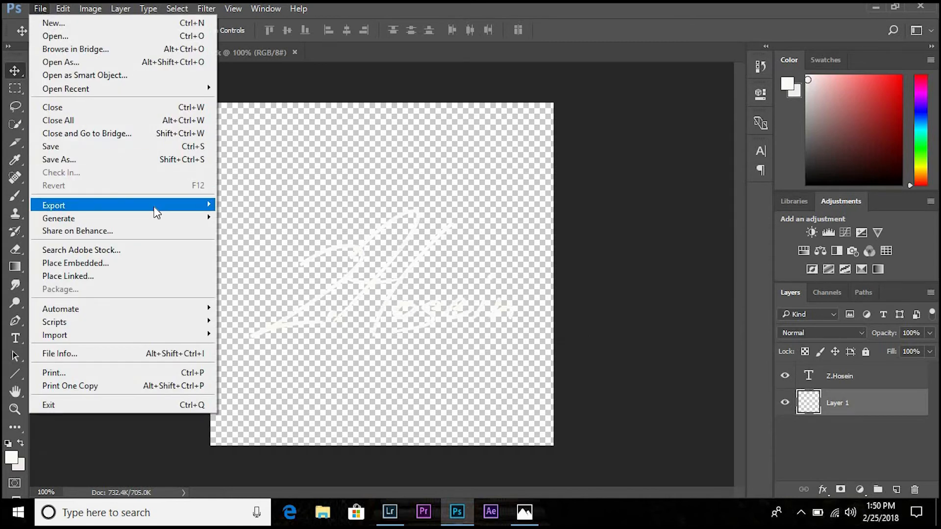
pyautogui.moveTo(156, 211)
pyautogui.click(283, 219)
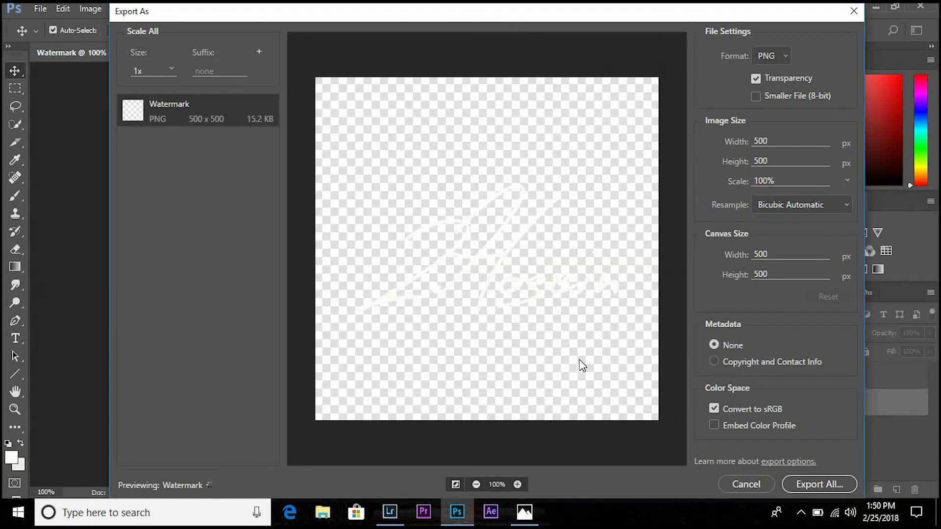
pyautogui.click(815, 486)
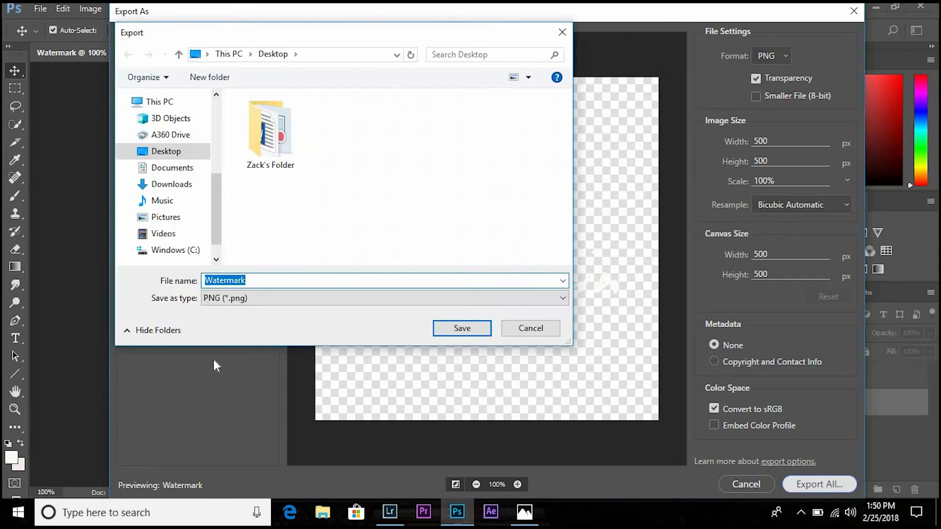
pyautogui.click(165, 151)
pyautogui.click(248, 280)
pyautogui.doubleClick(251, 281)
pyautogui.press('BackSpace')
pyautogui.write('My W')
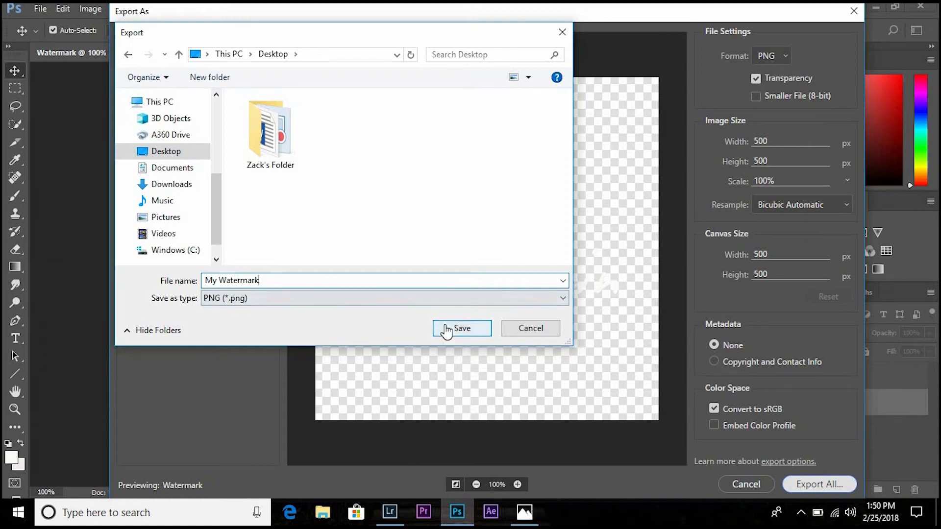
pyautogui.click(445, 328)
pyautogui.click(785, 484)
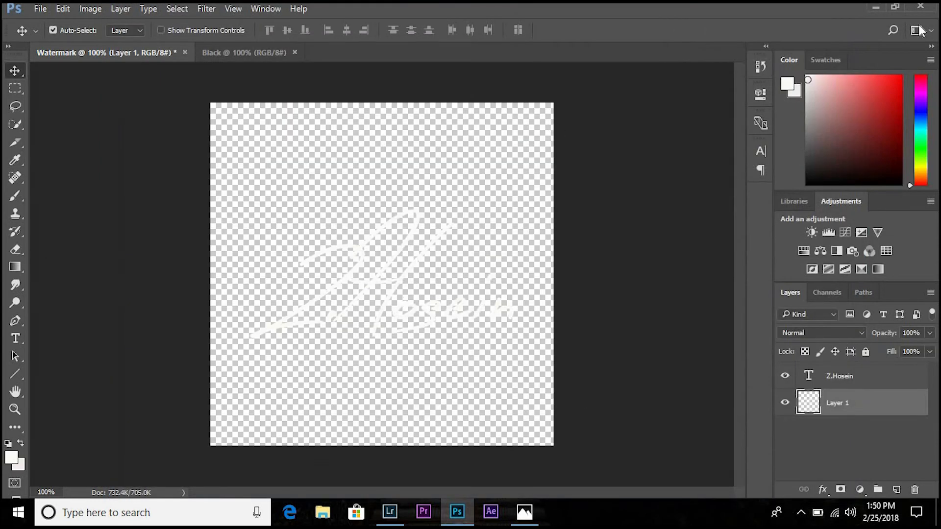
# - Minimize the program and move the My Watermark file across the desktop wallpaper to examine its transparency, returning it to its place
pyautogui.click(879, 9)
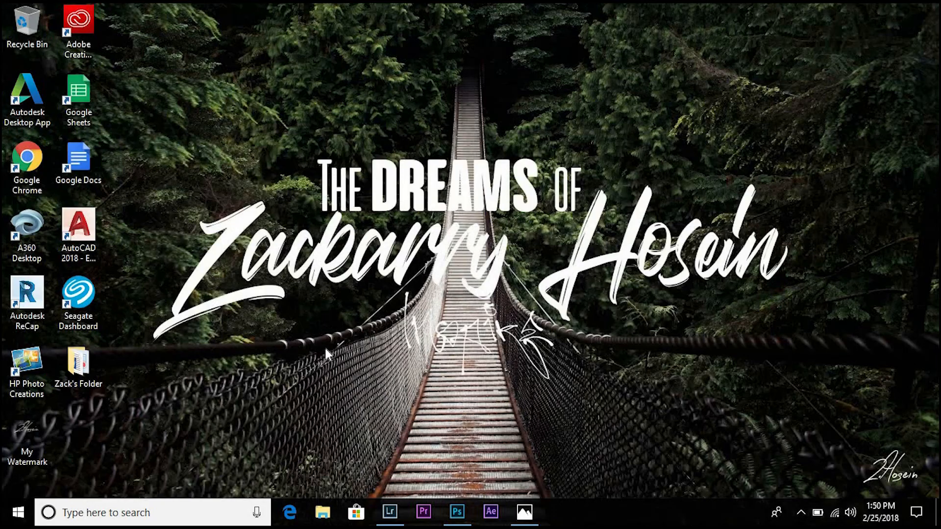
pyautogui.moveTo(30, 436); pyautogui.dragTo(144, 373)
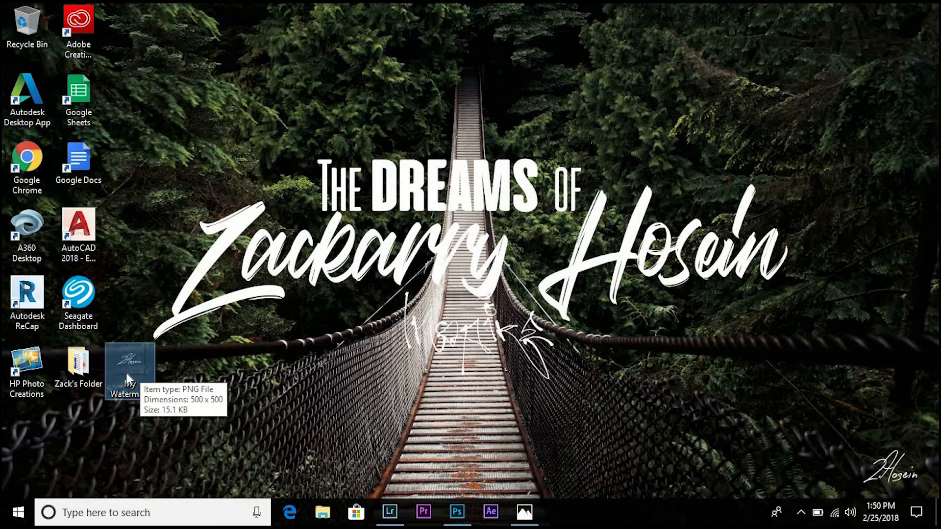
pyautogui.moveTo(127, 367); pyautogui.dragTo(311, 326)
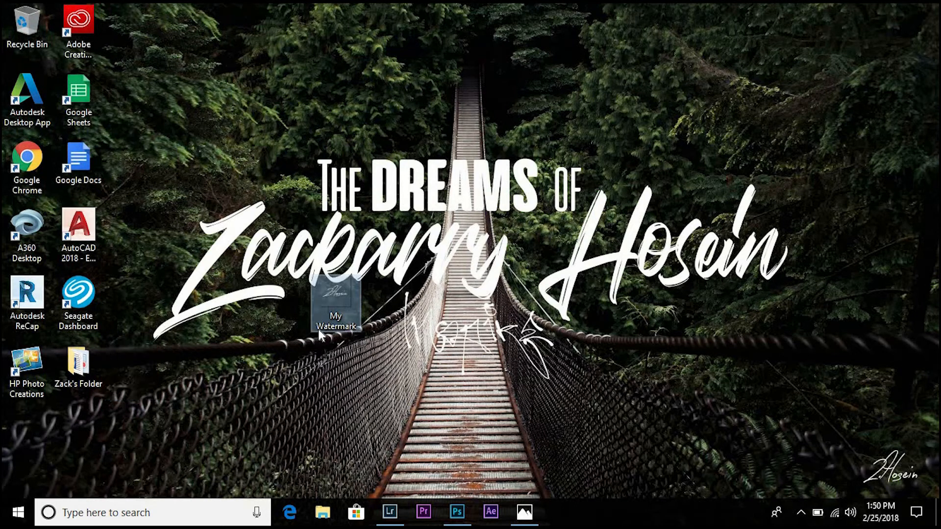
pyautogui.moveTo(333, 292); pyautogui.dragTo(269, 109)
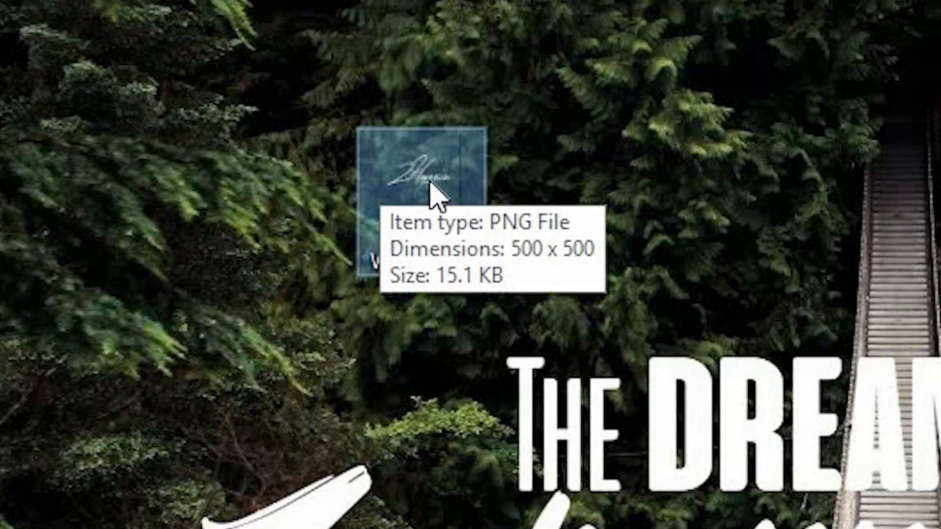
pyautogui.moveTo(421, 196); pyautogui.dragTo(30, 425)
pyautogui.click(126, 400)
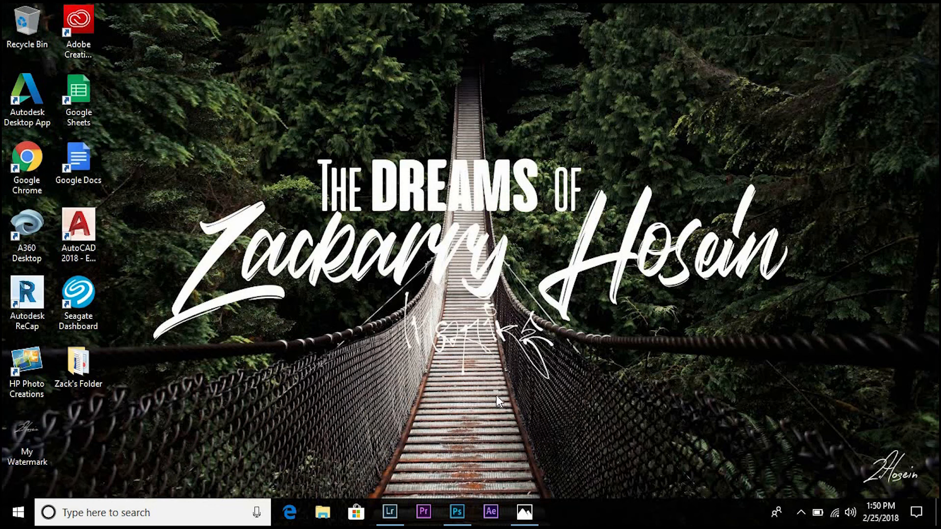
# - Switch to Lightroom, show IMG_4659.jpg in the Develop module, and open the export settings for the photo
pyautogui.click(394, 518)
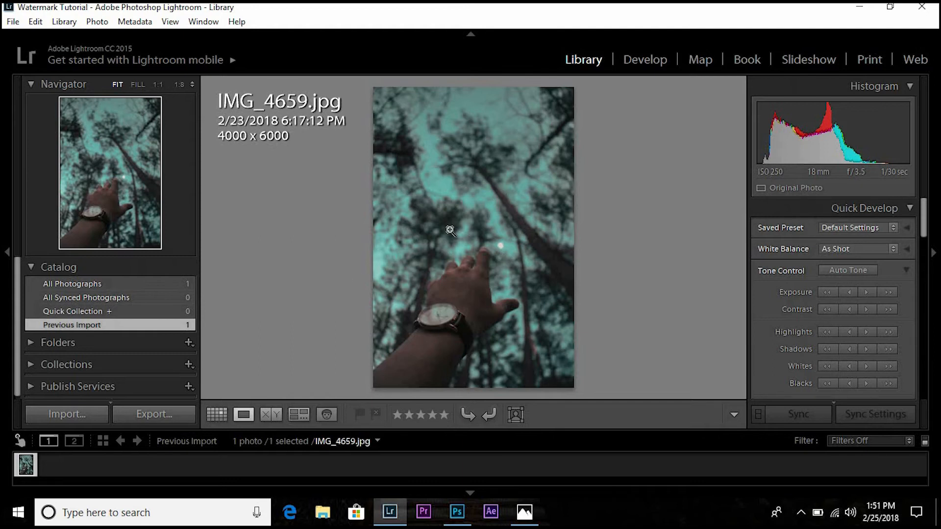
pyautogui.click(640, 57)
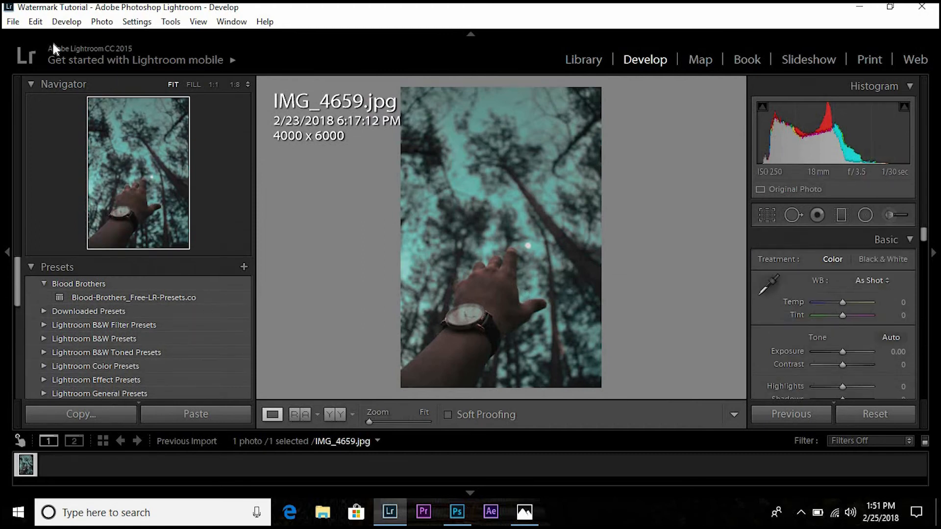
pyautogui.click(15, 25)
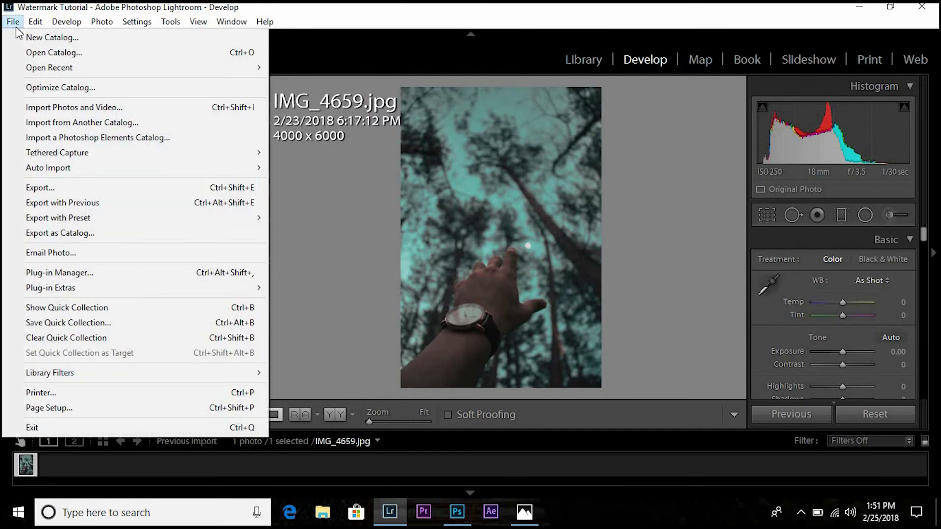
pyautogui.click(100, 190)
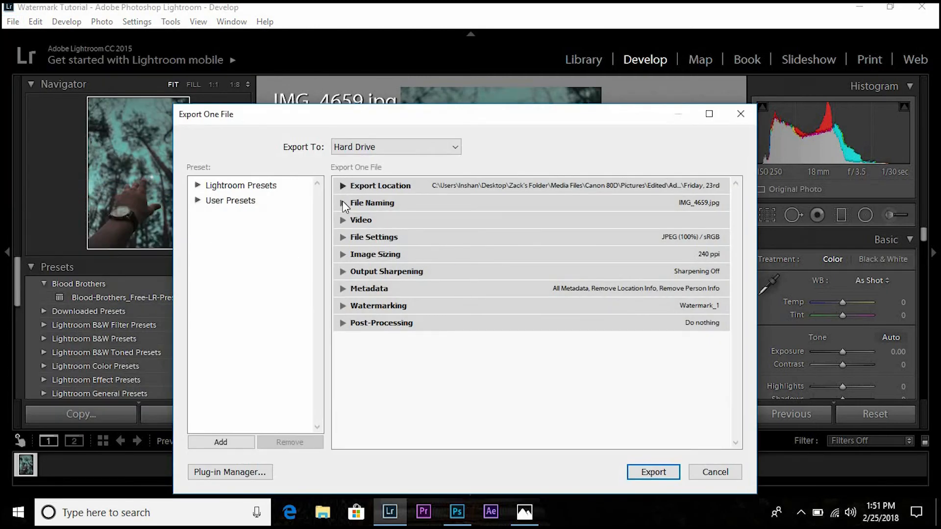
# - Examine the export file settings, including the available image formats, quality and color space, and collapse the section again
pyautogui.click(344, 255)
pyautogui.click(345, 245)
pyautogui.click(343, 240)
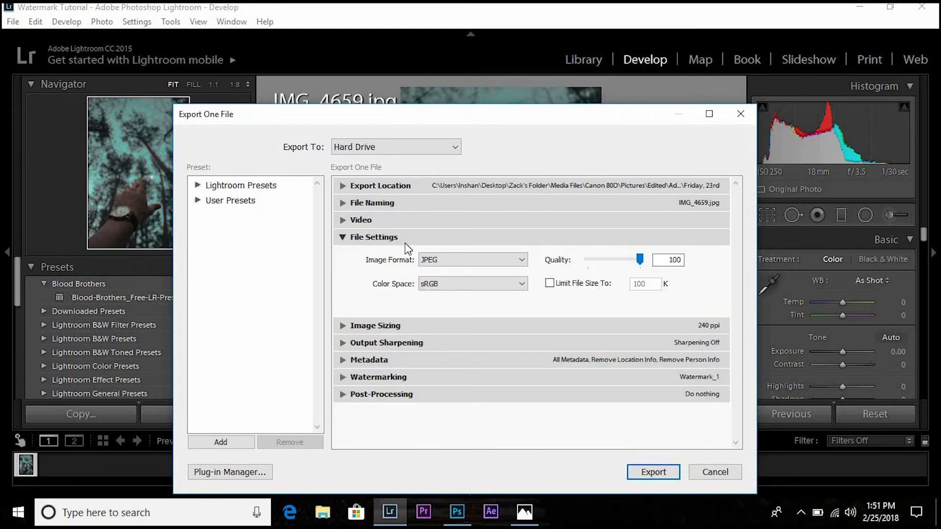
pyautogui.click(519, 261)
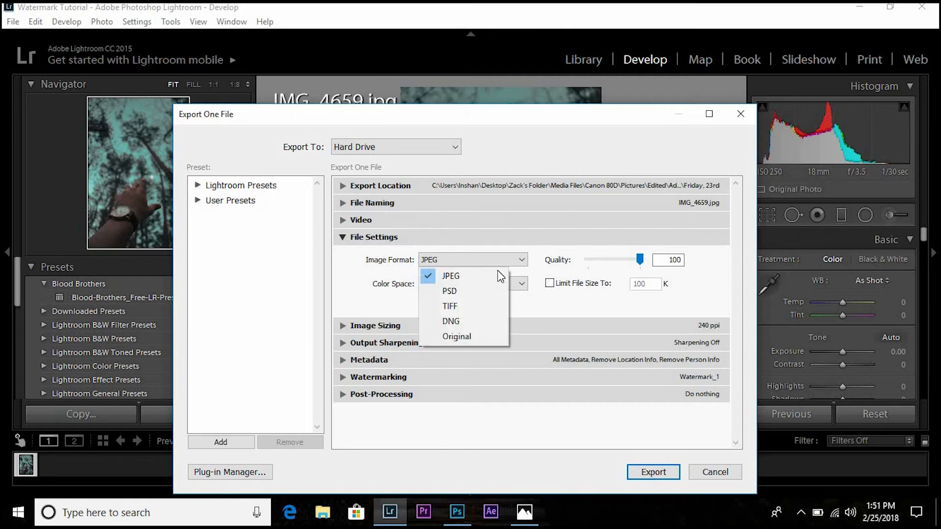
pyautogui.click(581, 278)
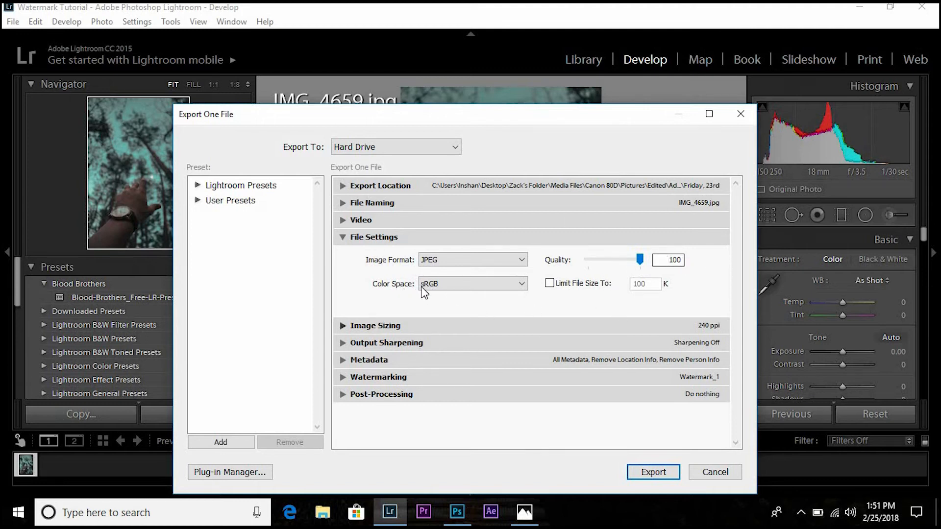
pyautogui.click(343, 237)
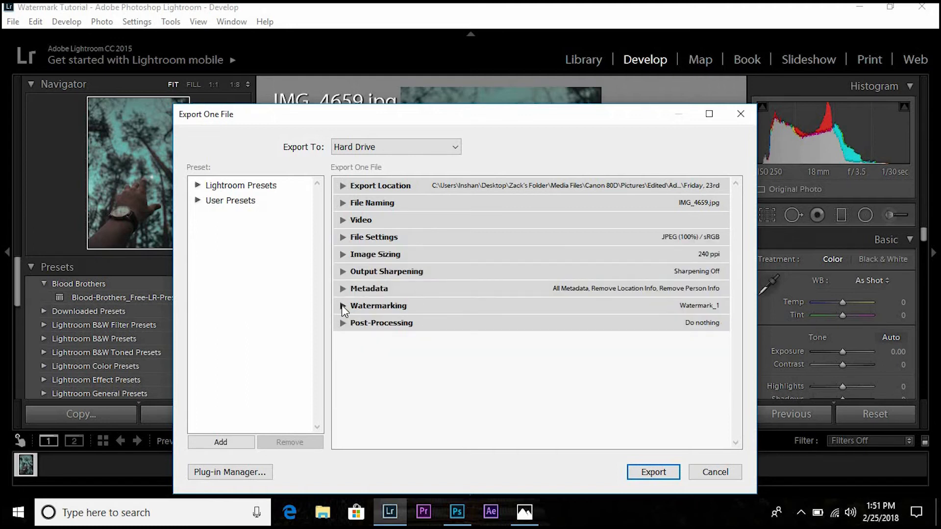
# - Expand the export's watermarking settings with Watermark enabled, and open the Watermark Editor for Watermark_1
pyautogui.click(343, 305)
pyautogui.click(355, 330)
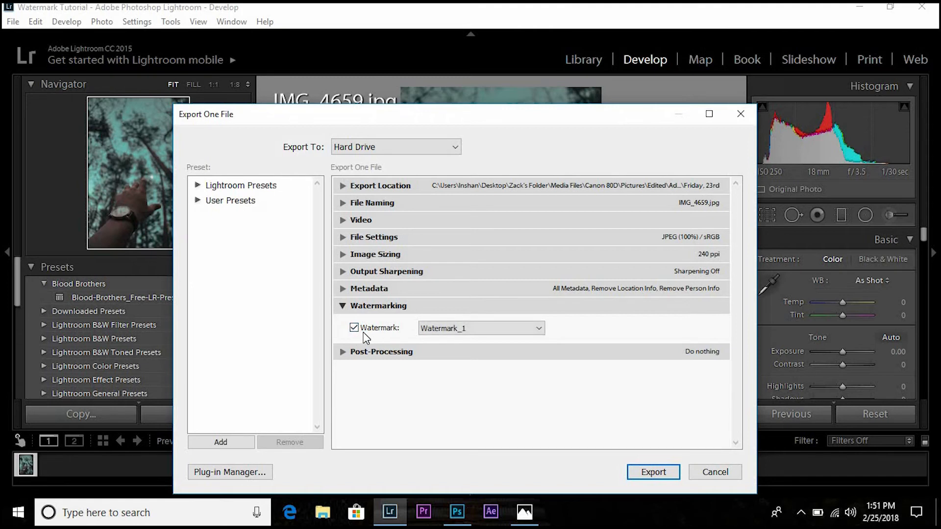
pyautogui.click(539, 329)
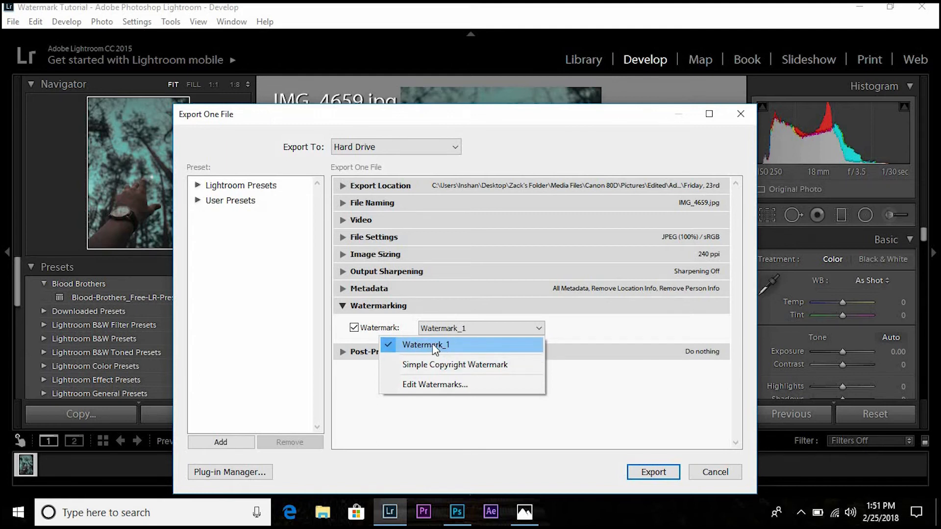
pyautogui.click(414, 387)
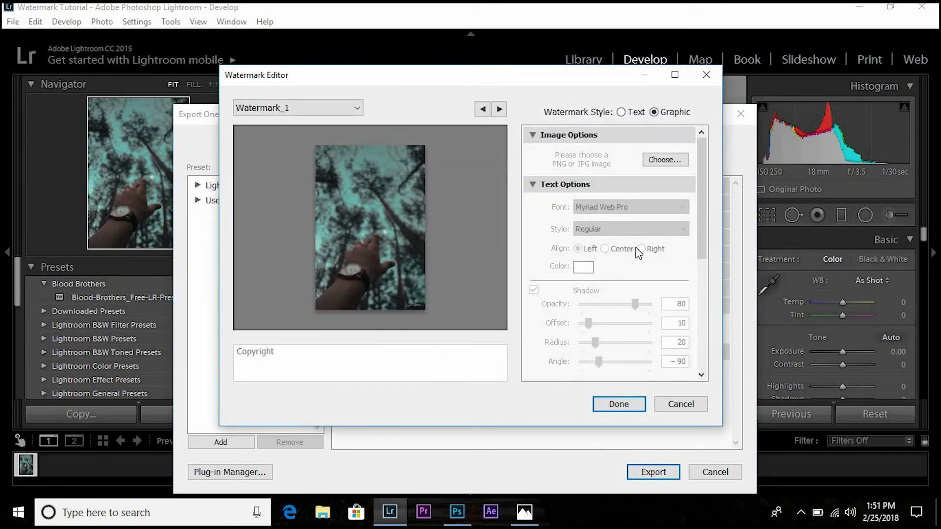
# - Load the My Watermark image from the Desktop as the graphic for the watermark
pyautogui.click(665, 160)
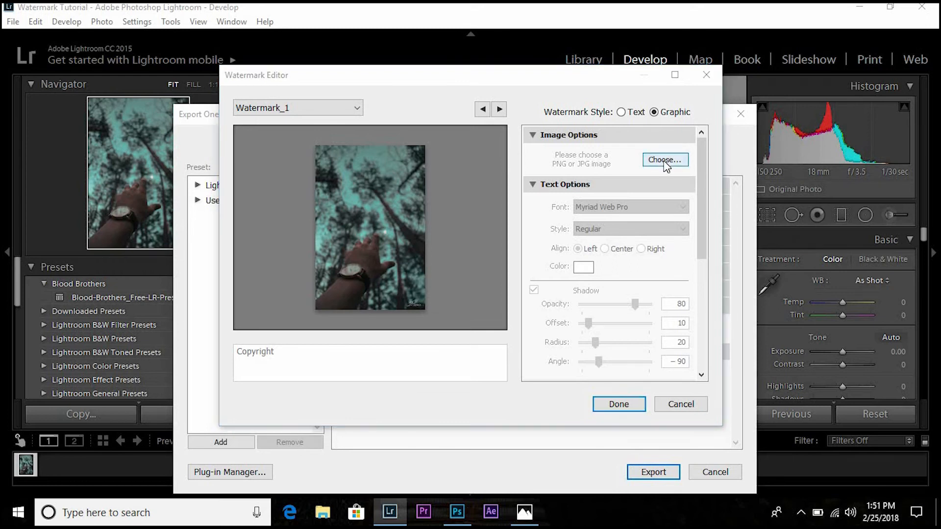
pyautogui.click(300, 328)
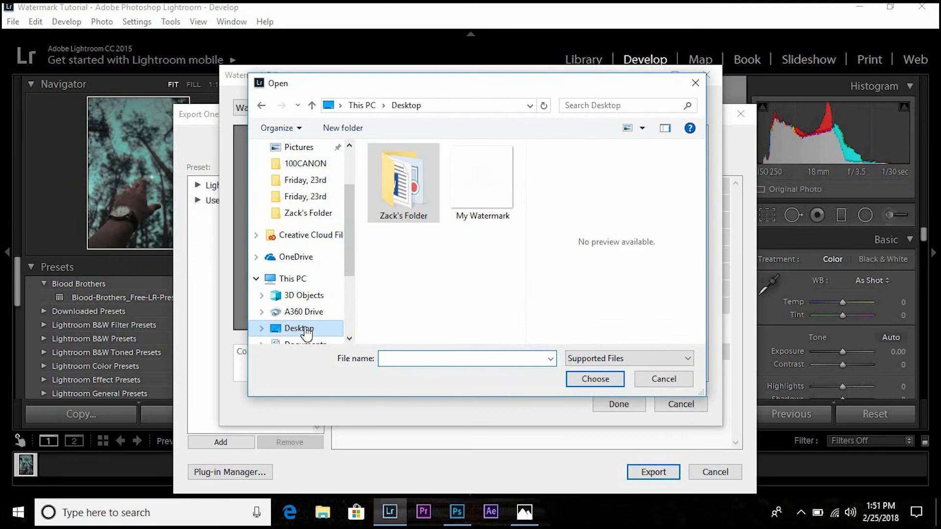
pyautogui.click(482, 175)
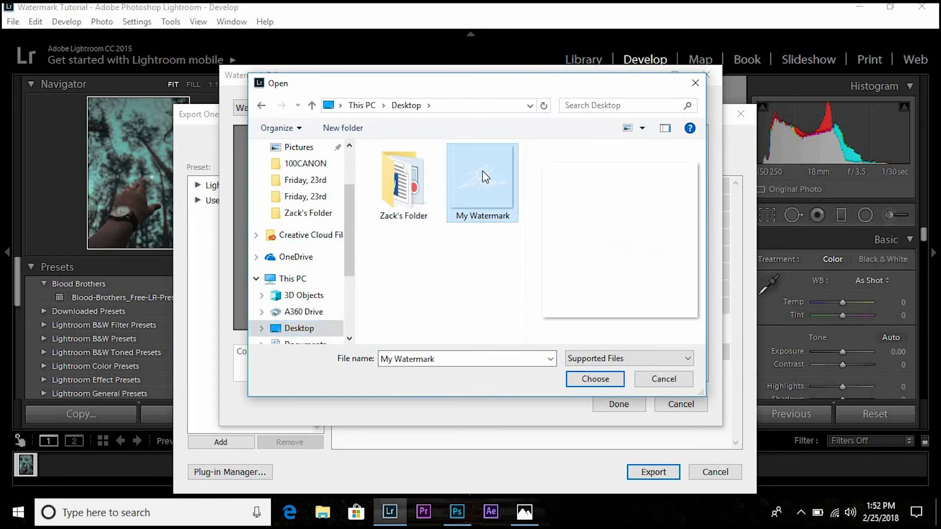
pyautogui.click(595, 380)
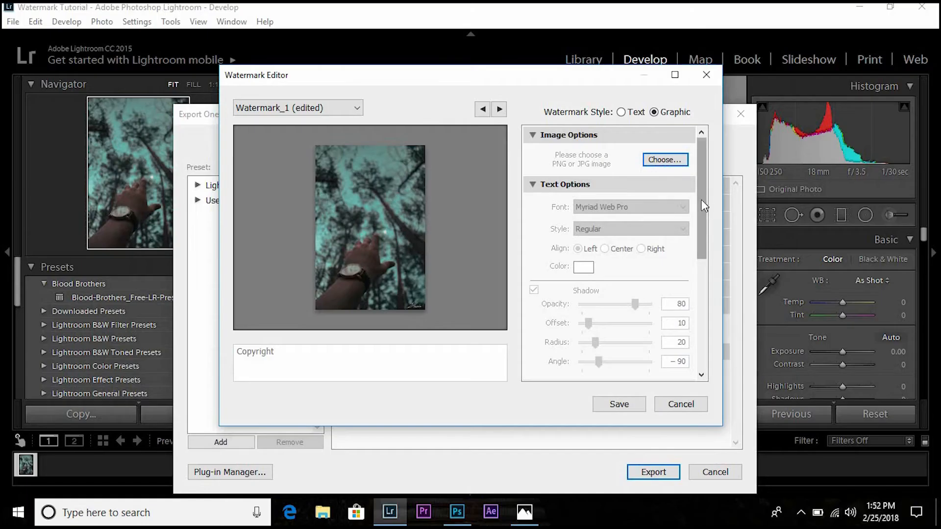
# - Try anchoring the watermark at the photo's lower-left corner and center, and return the anchor to the lower-right corner
pyautogui.moveTo(701, 199); pyautogui.dragTo(702, 308)
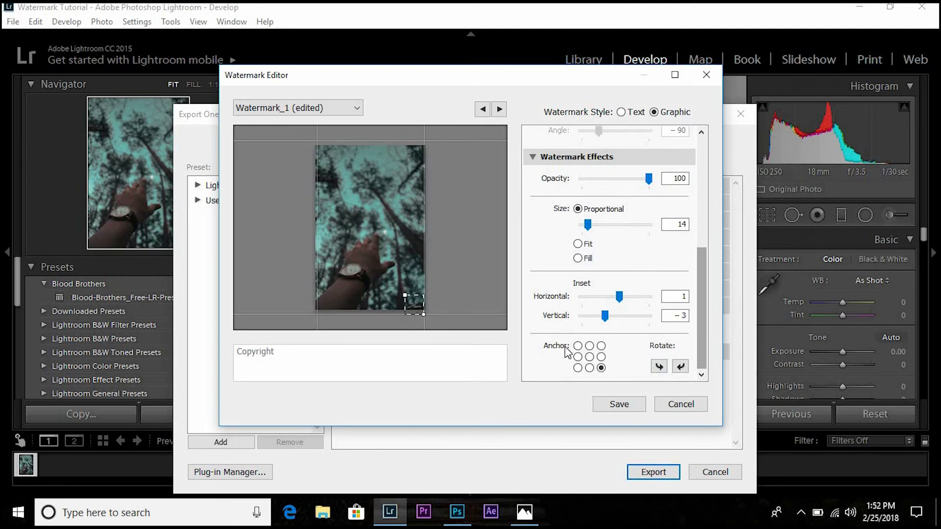
pyautogui.click(578, 369)
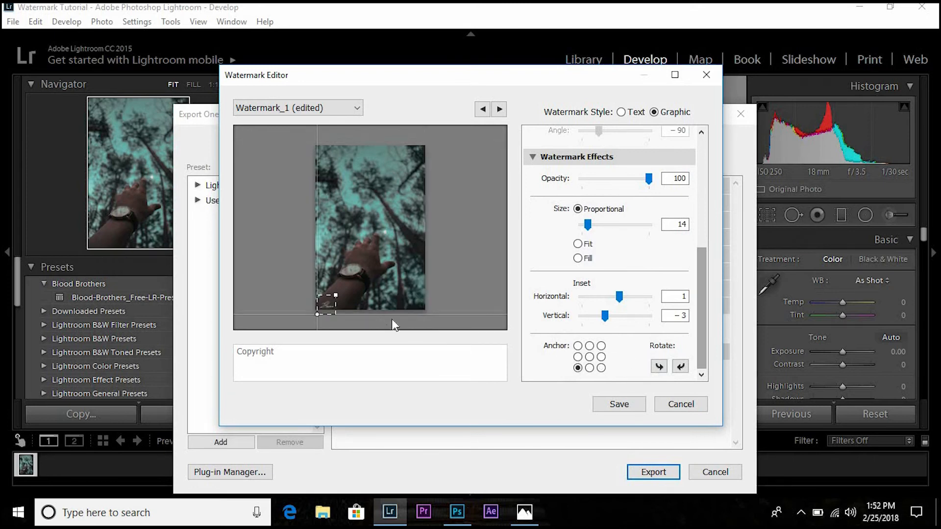
pyautogui.click(602, 369)
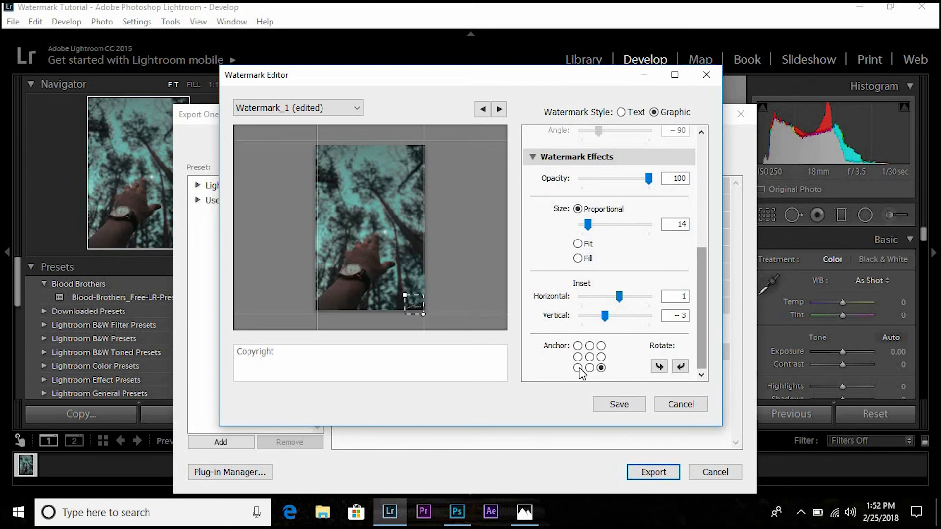
pyautogui.click(579, 369)
pyautogui.click(590, 358)
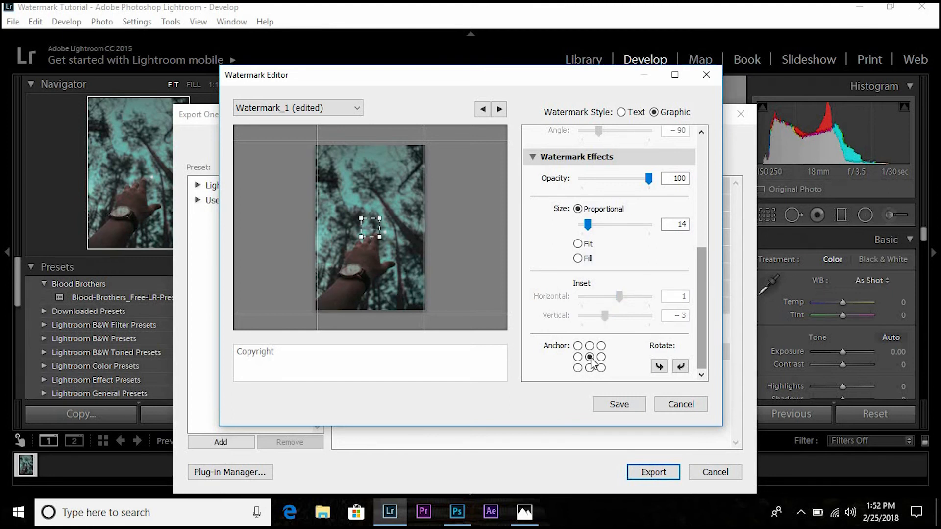
pyautogui.click(602, 369)
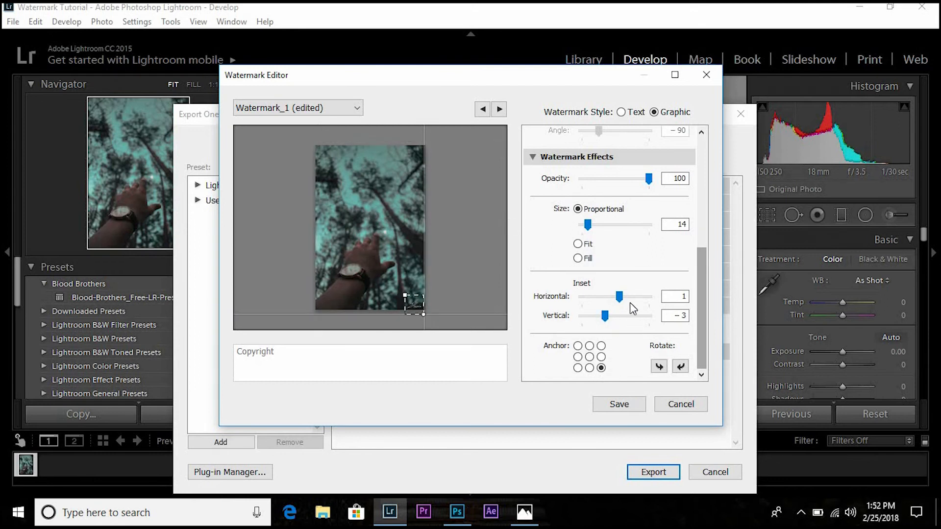
pyautogui.click(685, 297)
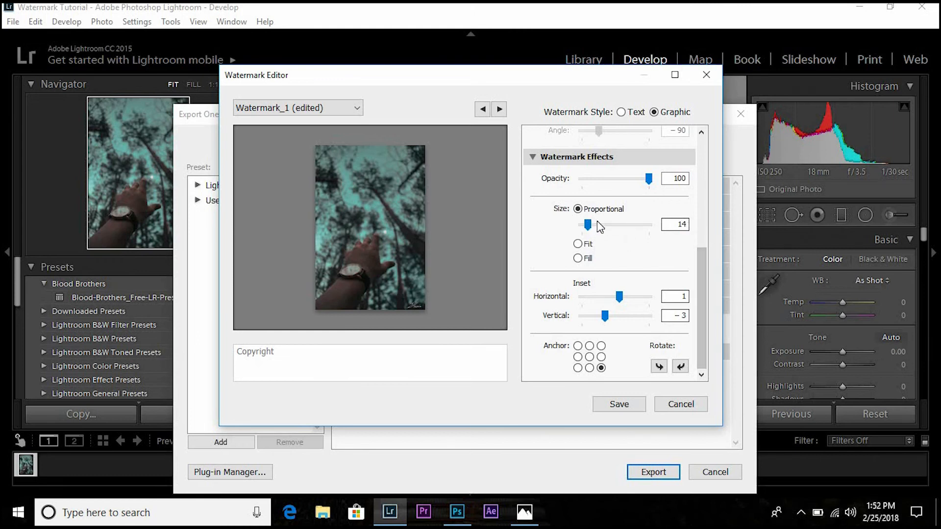
# - Try a proportional watermark size of 19 and set it back to 14
pyautogui.moveTo(592, 226)
pyautogui.mouseDown()
pyautogui.moveTo(636, 235)
pyautogui.moveTo(592, 220)
pyautogui.mouseUp()
pyautogui.doubleClick(680, 225)
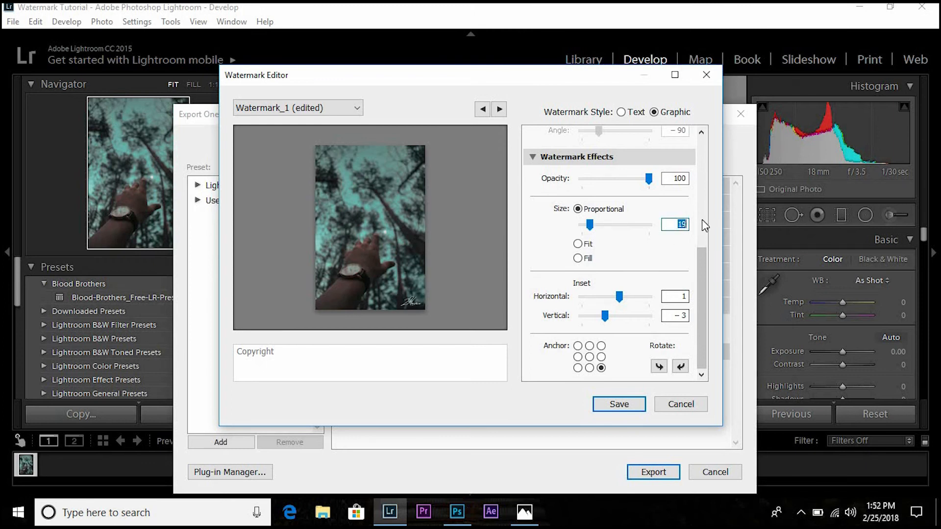
pyautogui.write('14')
pyautogui.moveTo(413, 305)
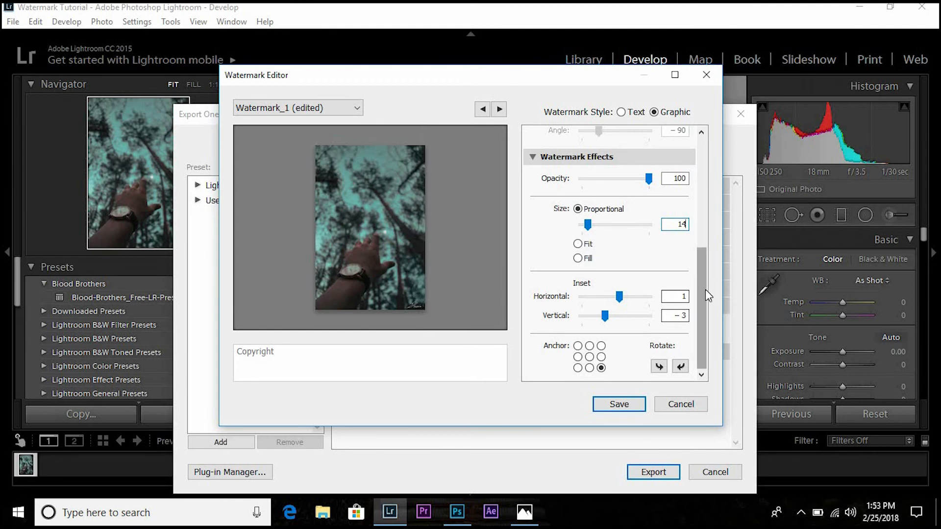
# - Save the edited watermark as a new preset named "Watermark right side bottom"
pyautogui.moveTo(704, 289); pyautogui.dragTo(706, 123)
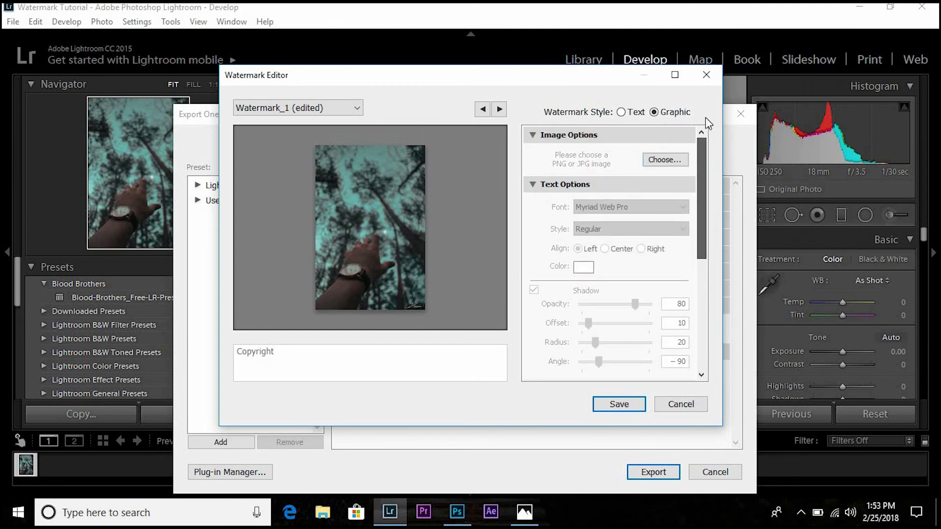
pyautogui.click(626, 408)
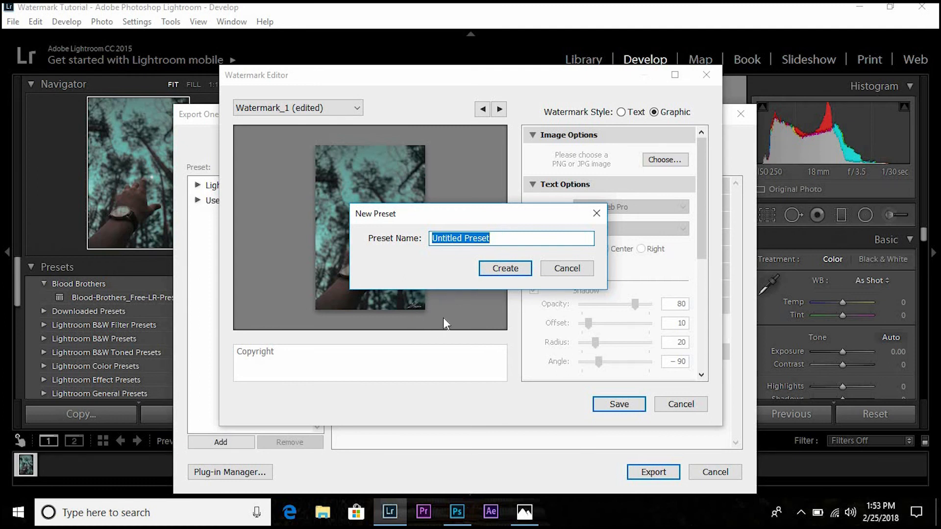
pyautogui.write('Waterm')
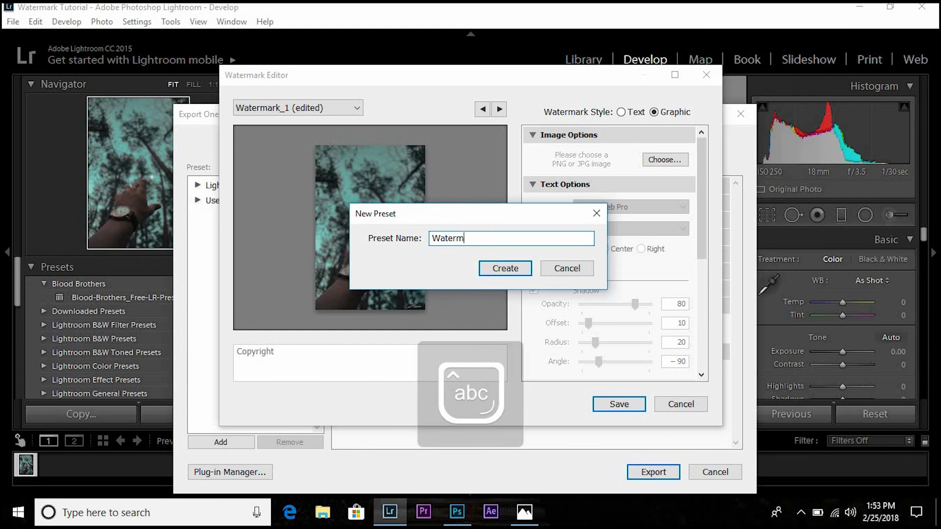
pyautogui.write('ark rif')
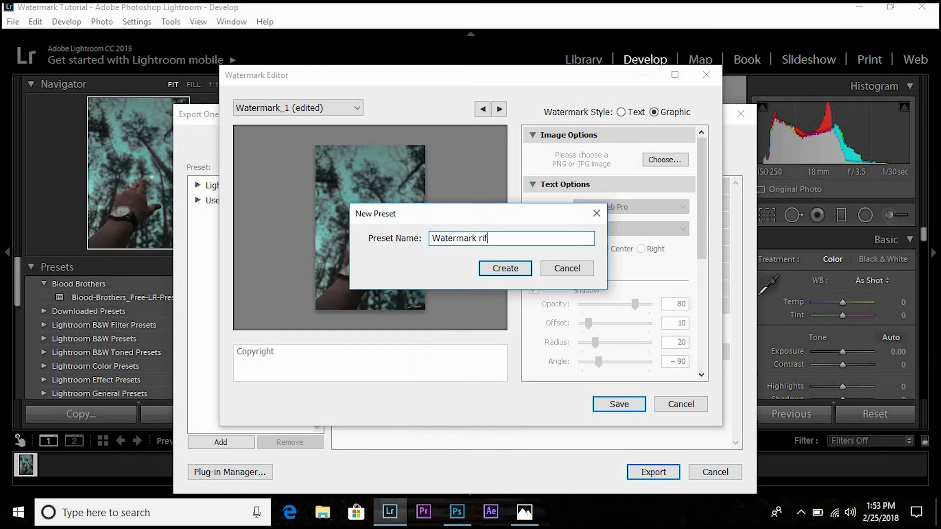
pyautogui.press('BackSpace')
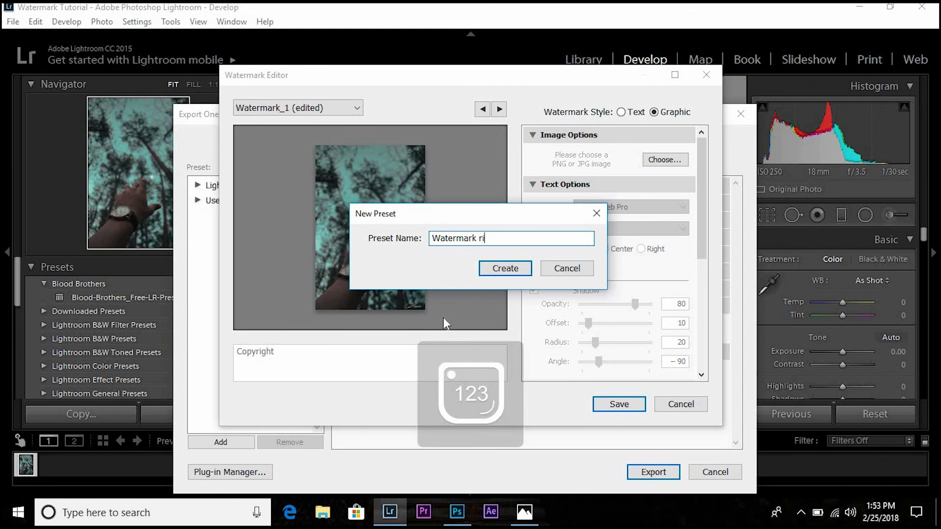
pyautogui.write('ght side bottom')
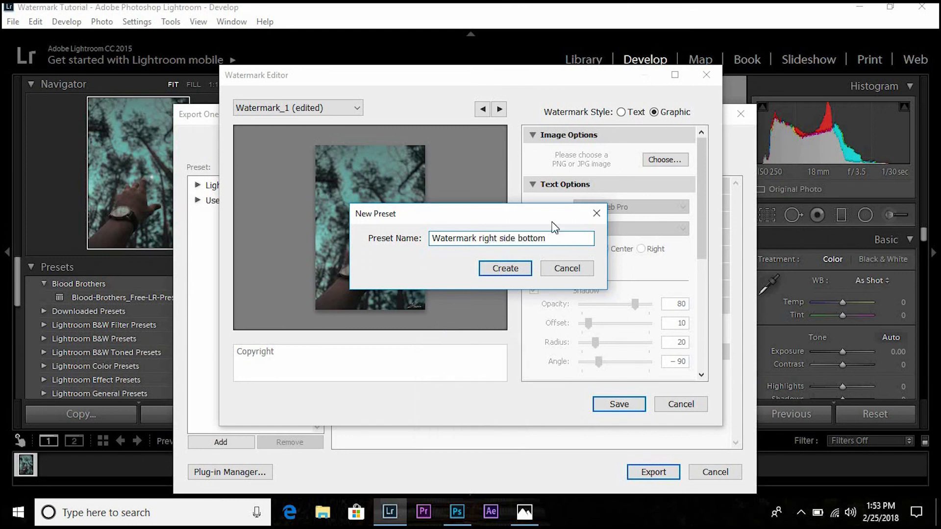
pyautogui.click(512, 271)
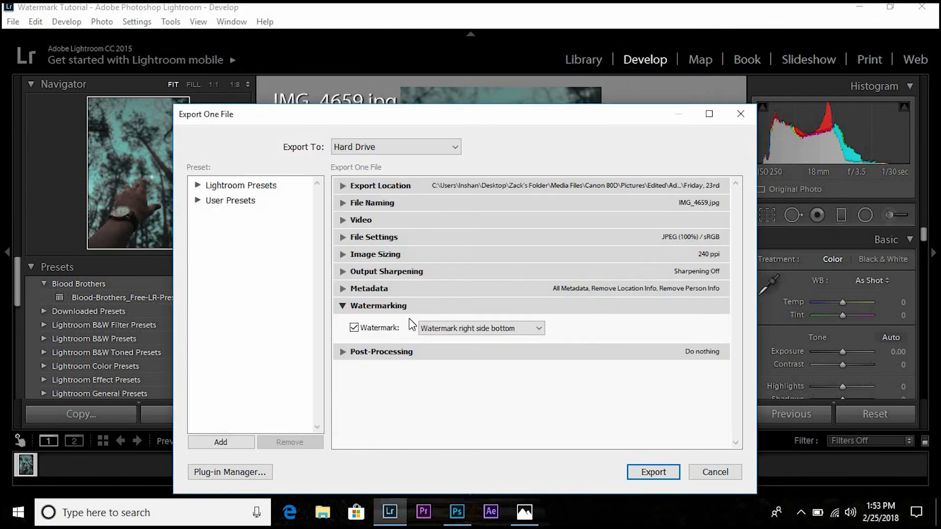
# - Examine the export location settings and the list of watermark presets, and cancel the export
pyautogui.click(343, 186)
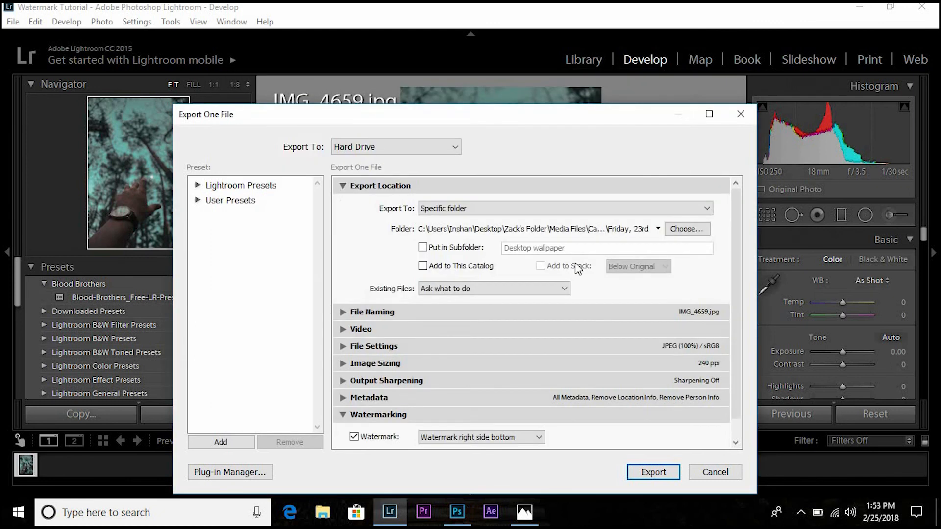
pyautogui.moveTo(738, 235); pyautogui.dragTo(737, 301)
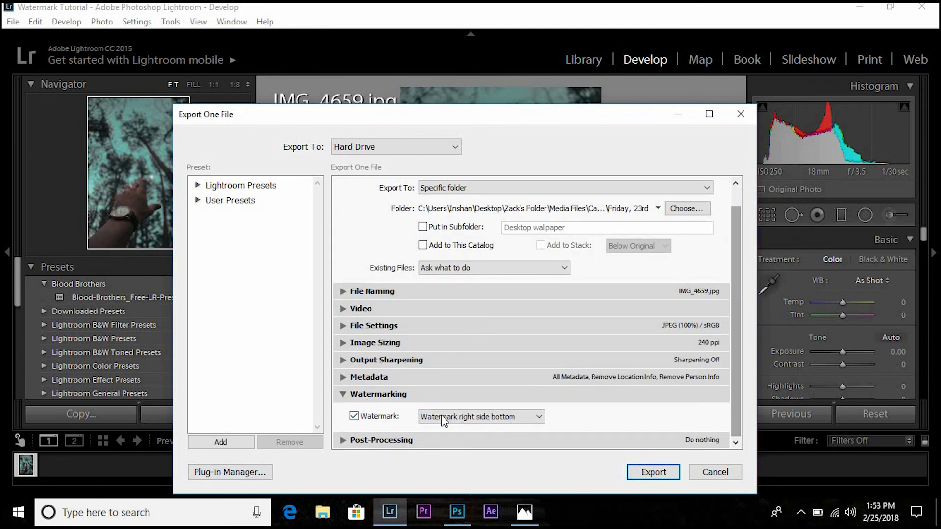
pyautogui.click(539, 417)
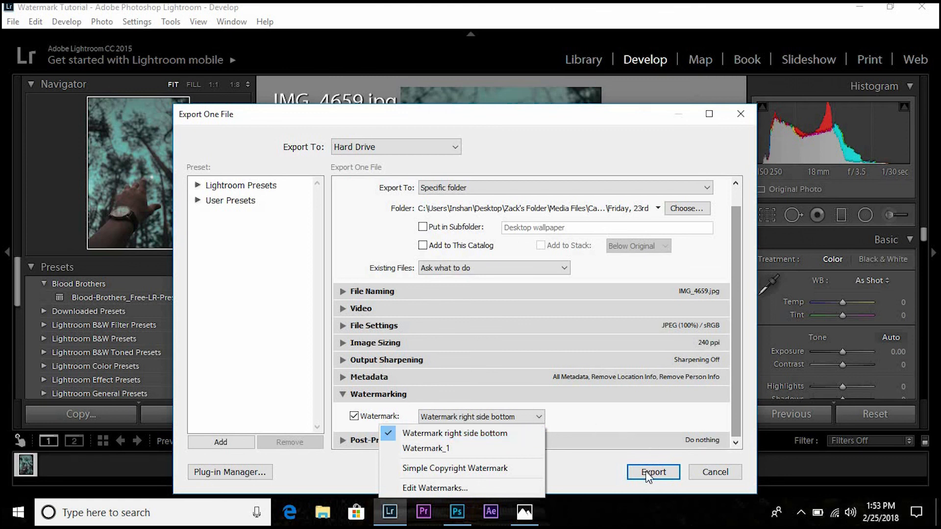
pyautogui.click(608, 418)
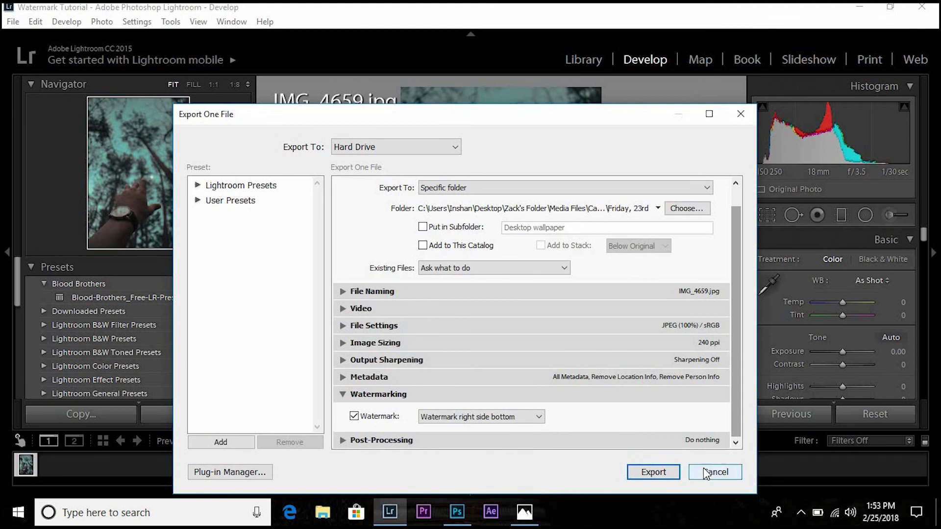
pyautogui.click(707, 474)
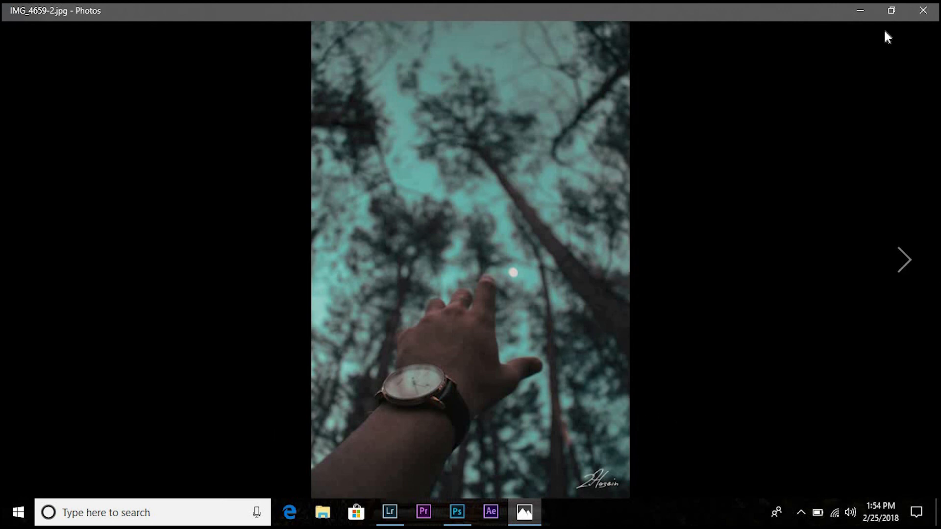
# - Minimize the IMG_4659-2.jpg photo viewer and Lightroom to show the desktop
pyautogui.click(862, 17)
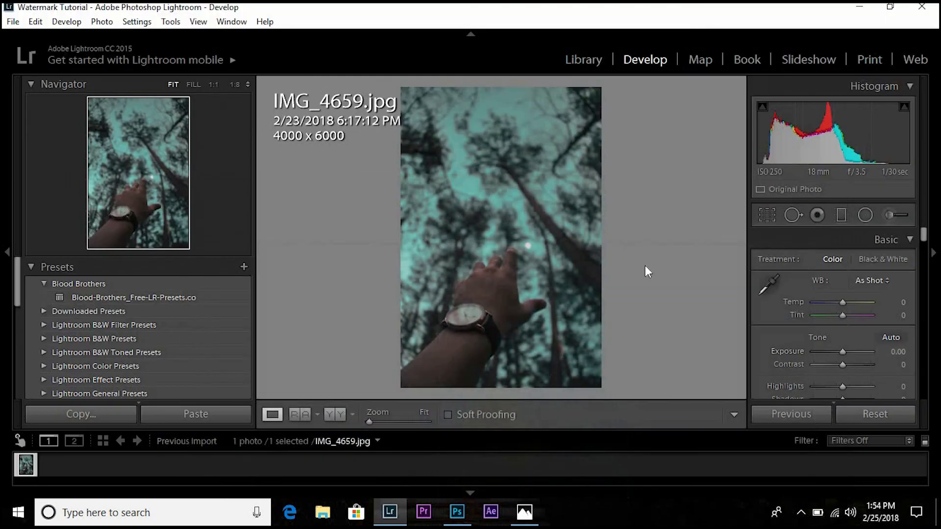
pyautogui.click(860, 12)
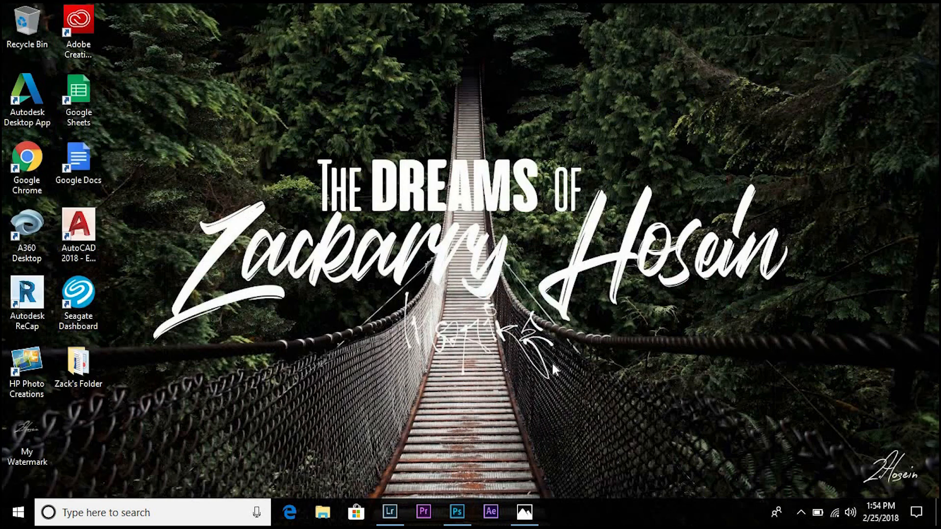